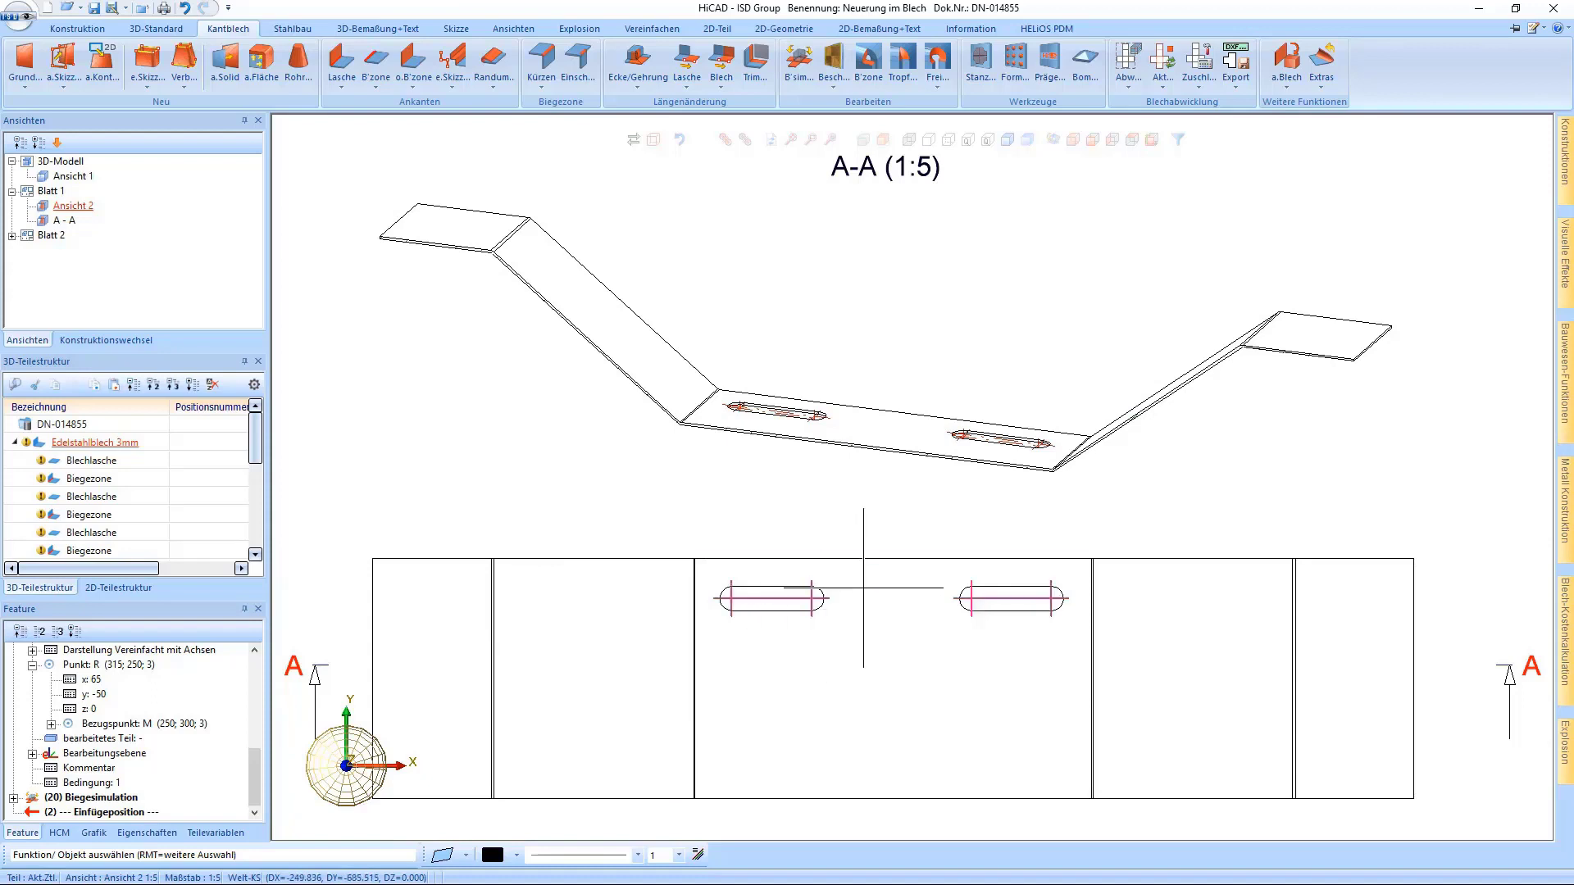
# Make Blechlasche, the middle flange face in view A-A, the active part.
pyautogui.click(864, 580)
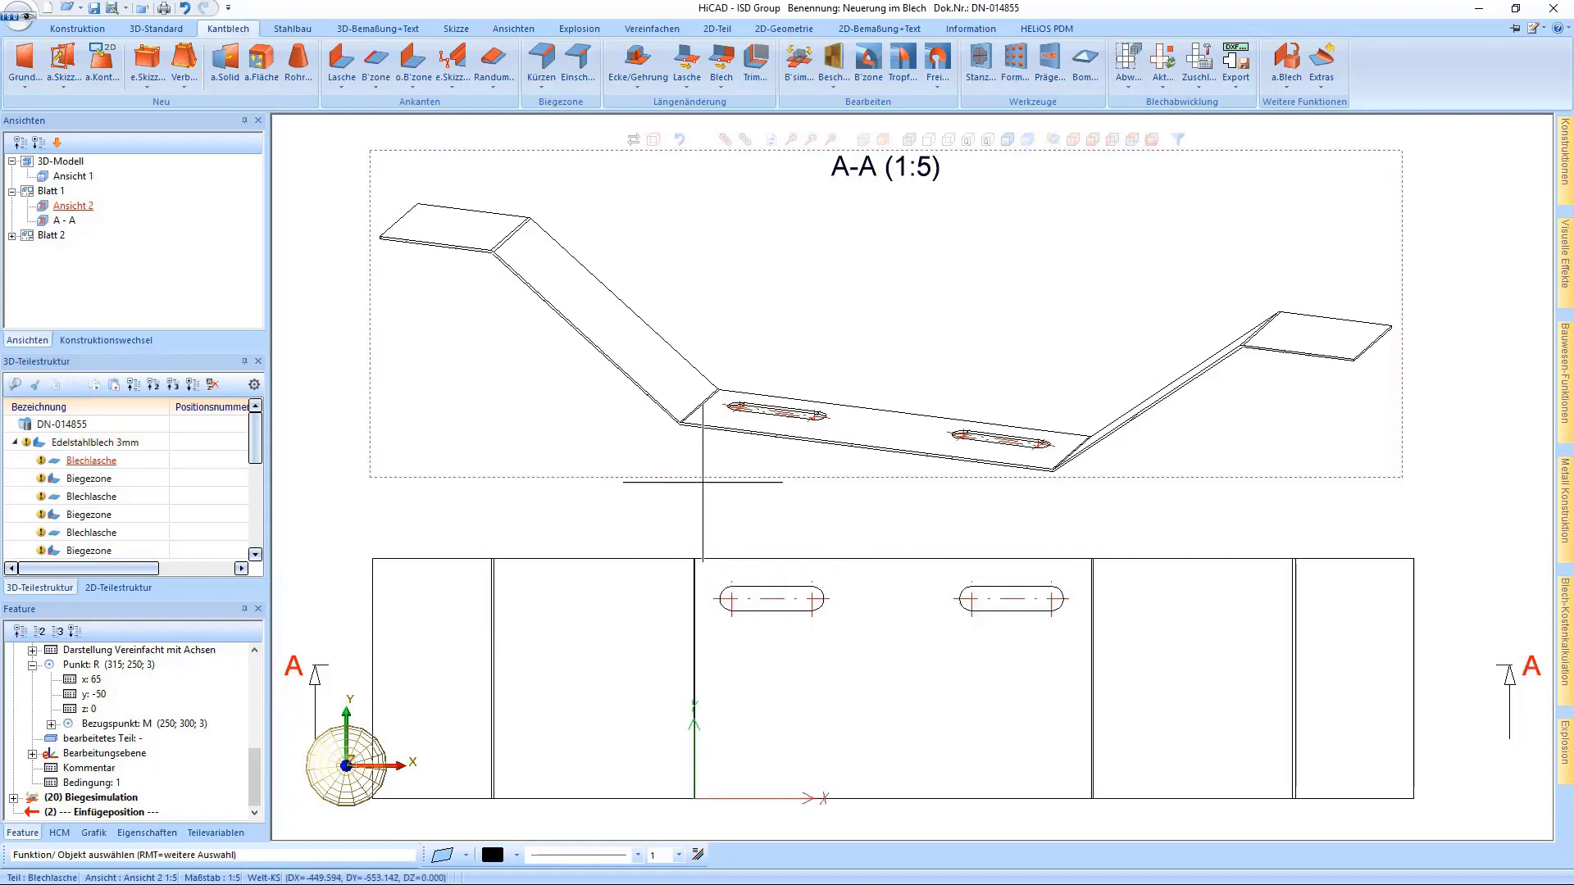
# Place a 50 mm Richtungssymbol machining-direction arrow on the middle flange face.
pyautogui.click(172, 34)
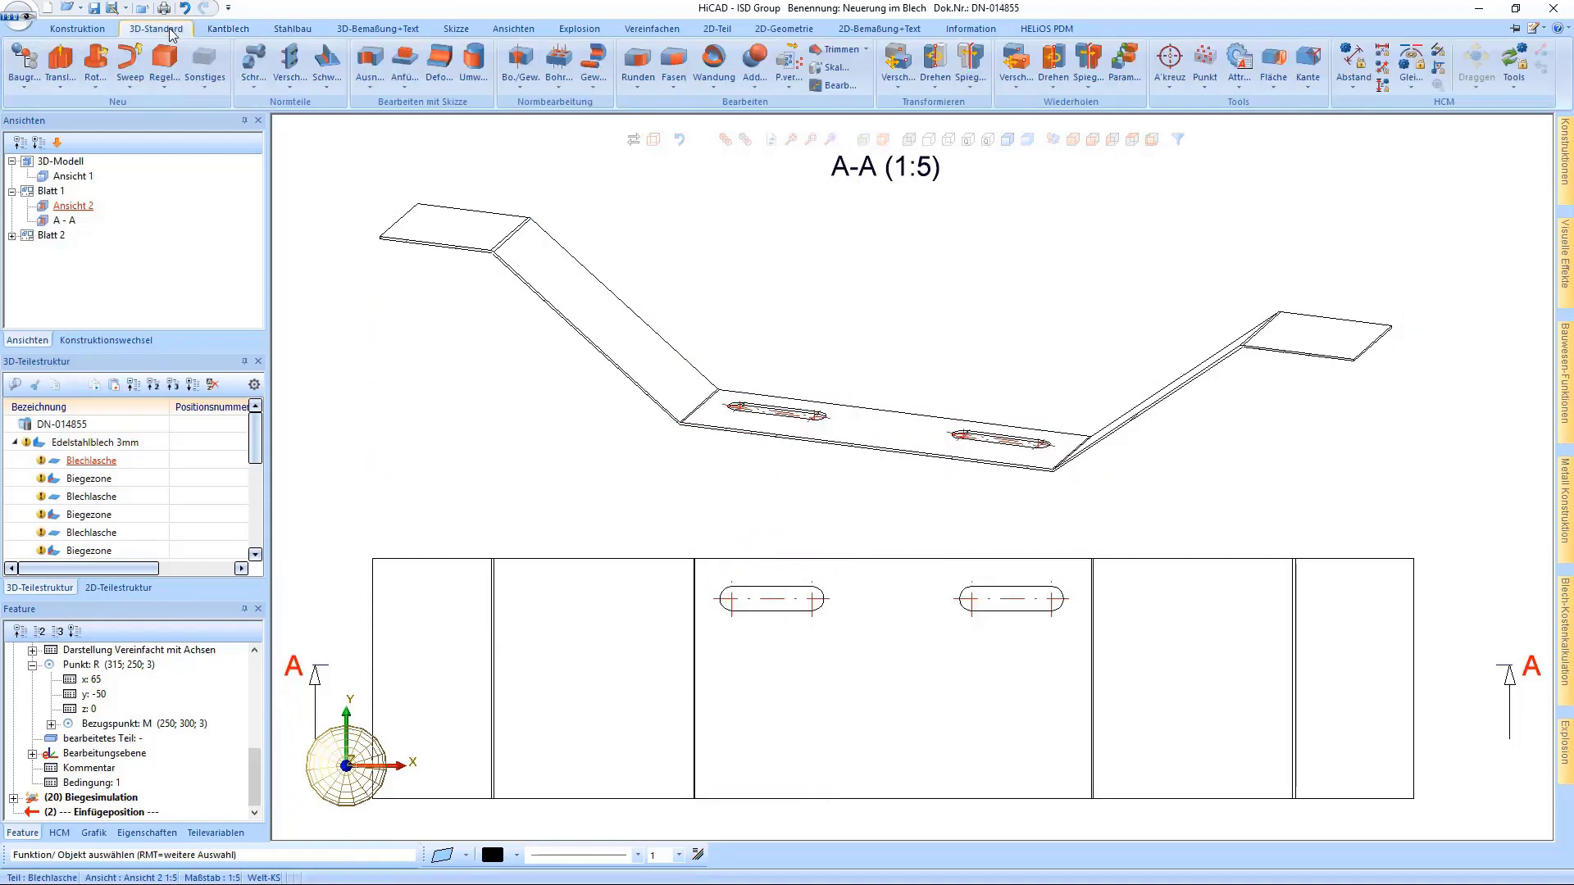
pyautogui.click(556, 90)
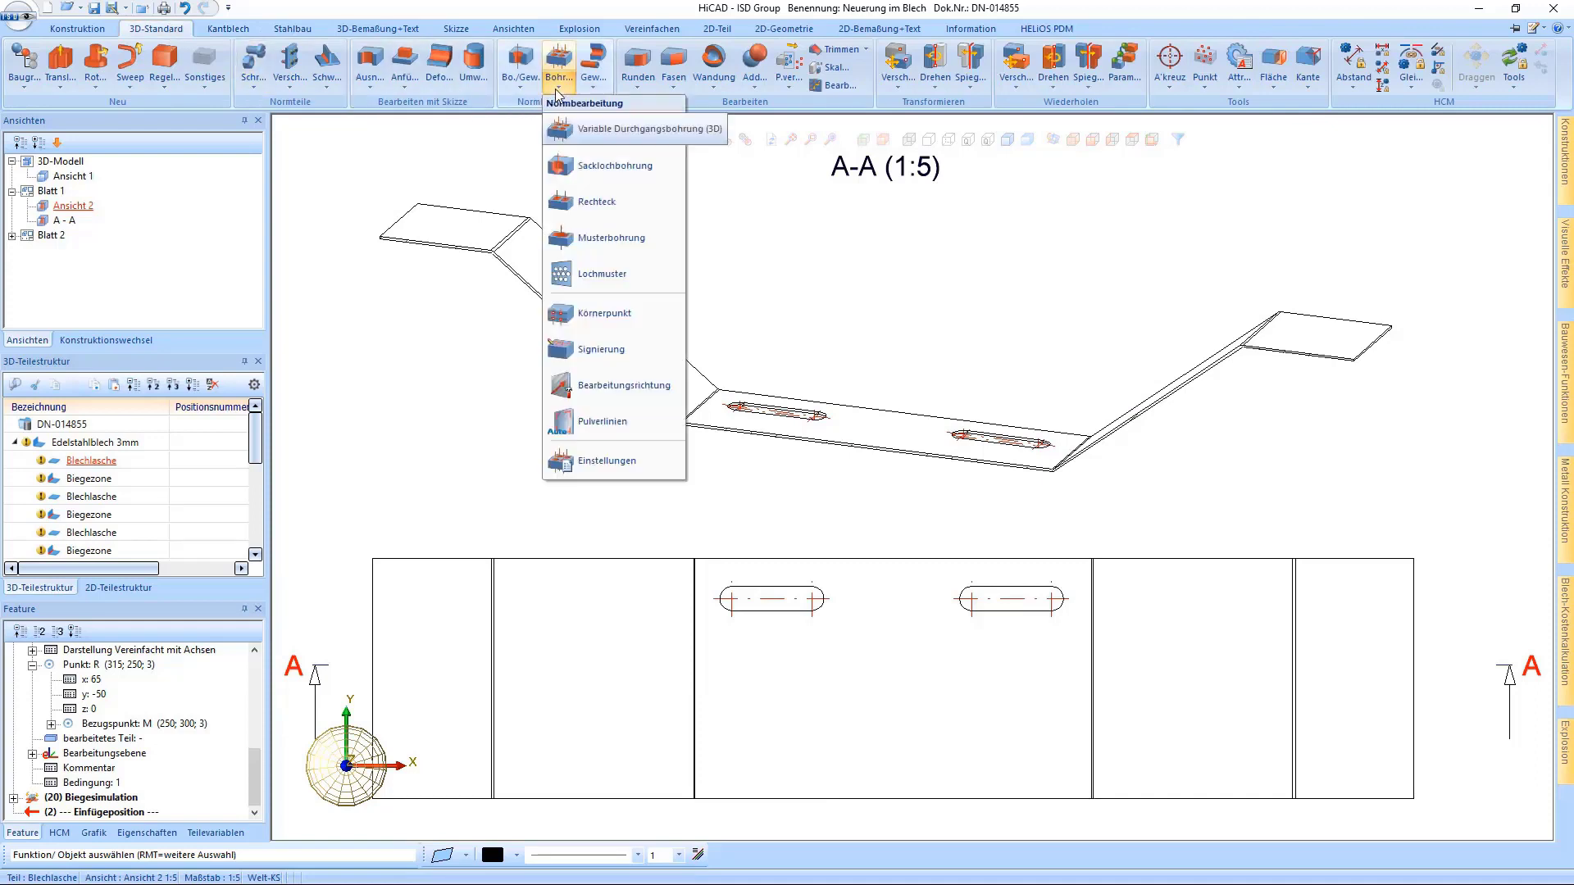
pyautogui.click(604, 386)
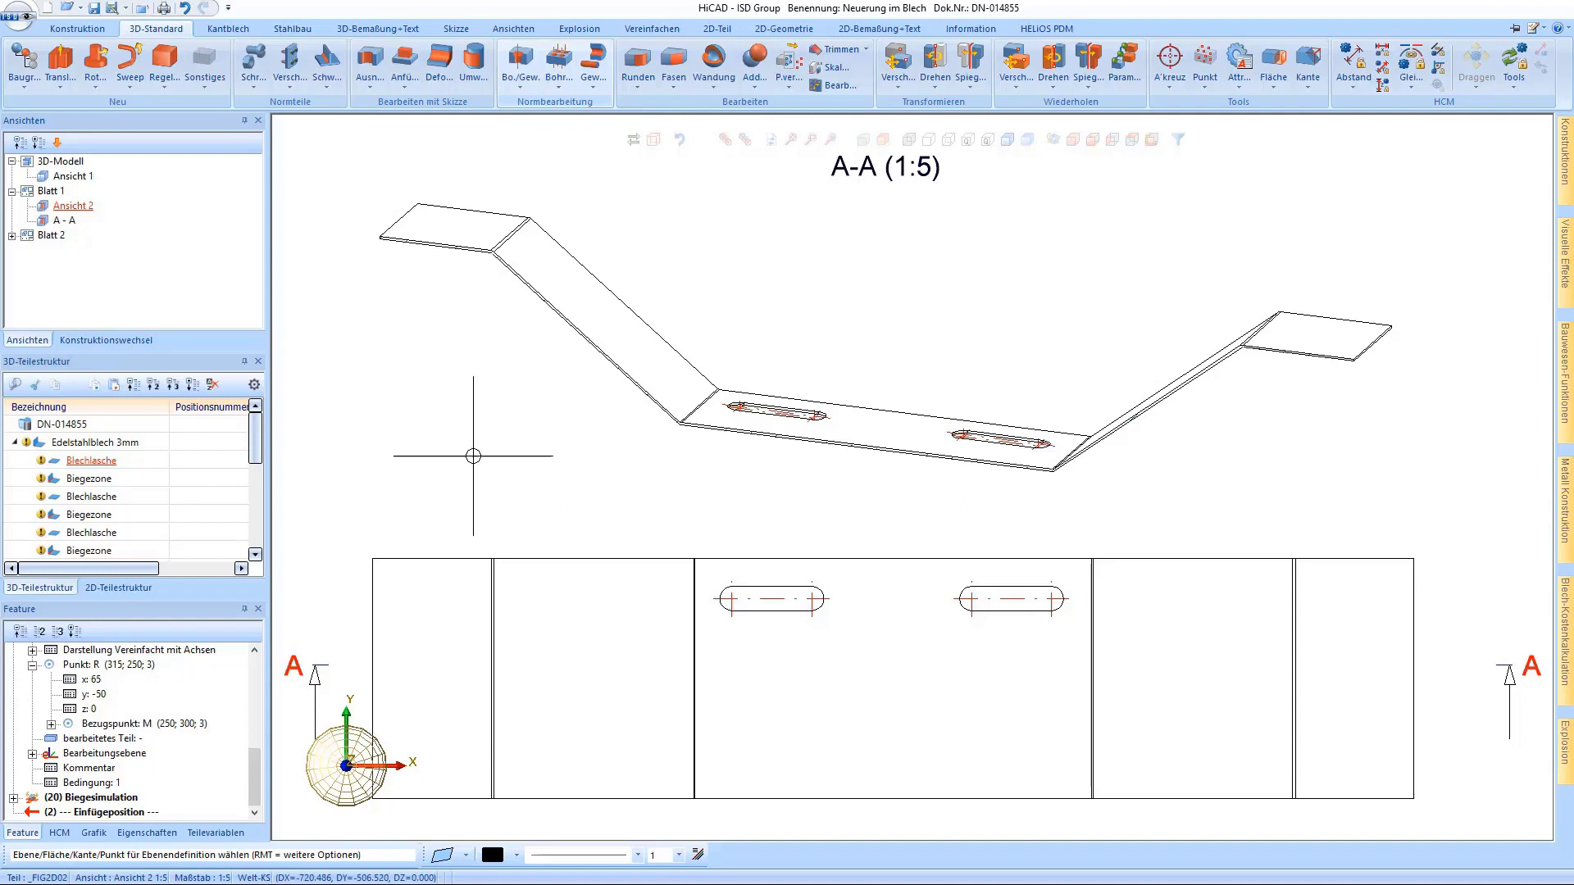
pyautogui.click(744, 780)
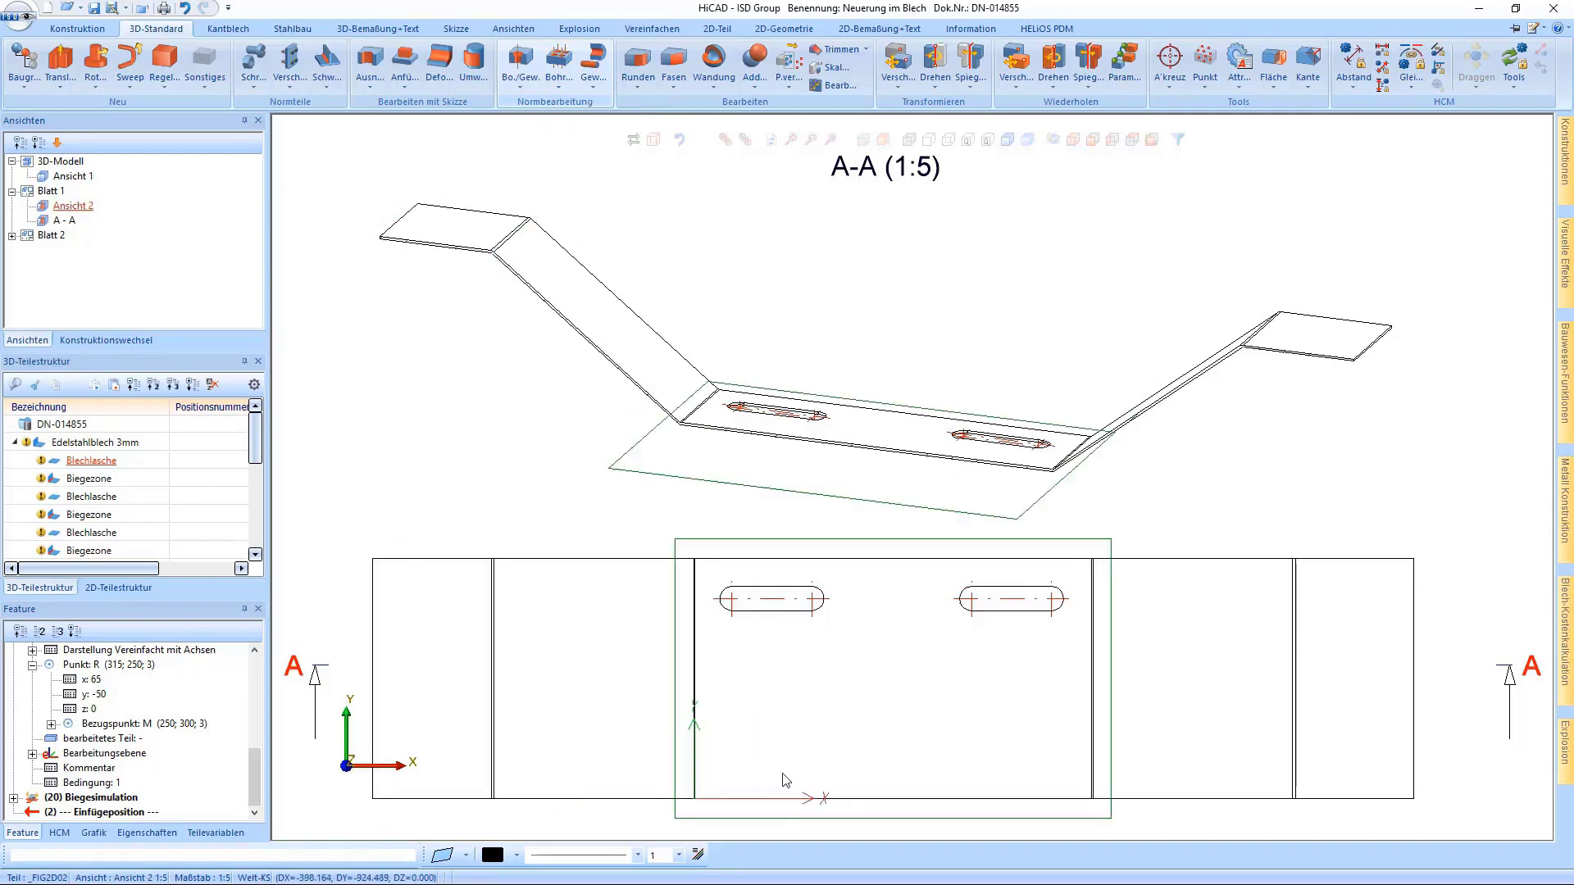
pyautogui.doubleClick(492, 112)
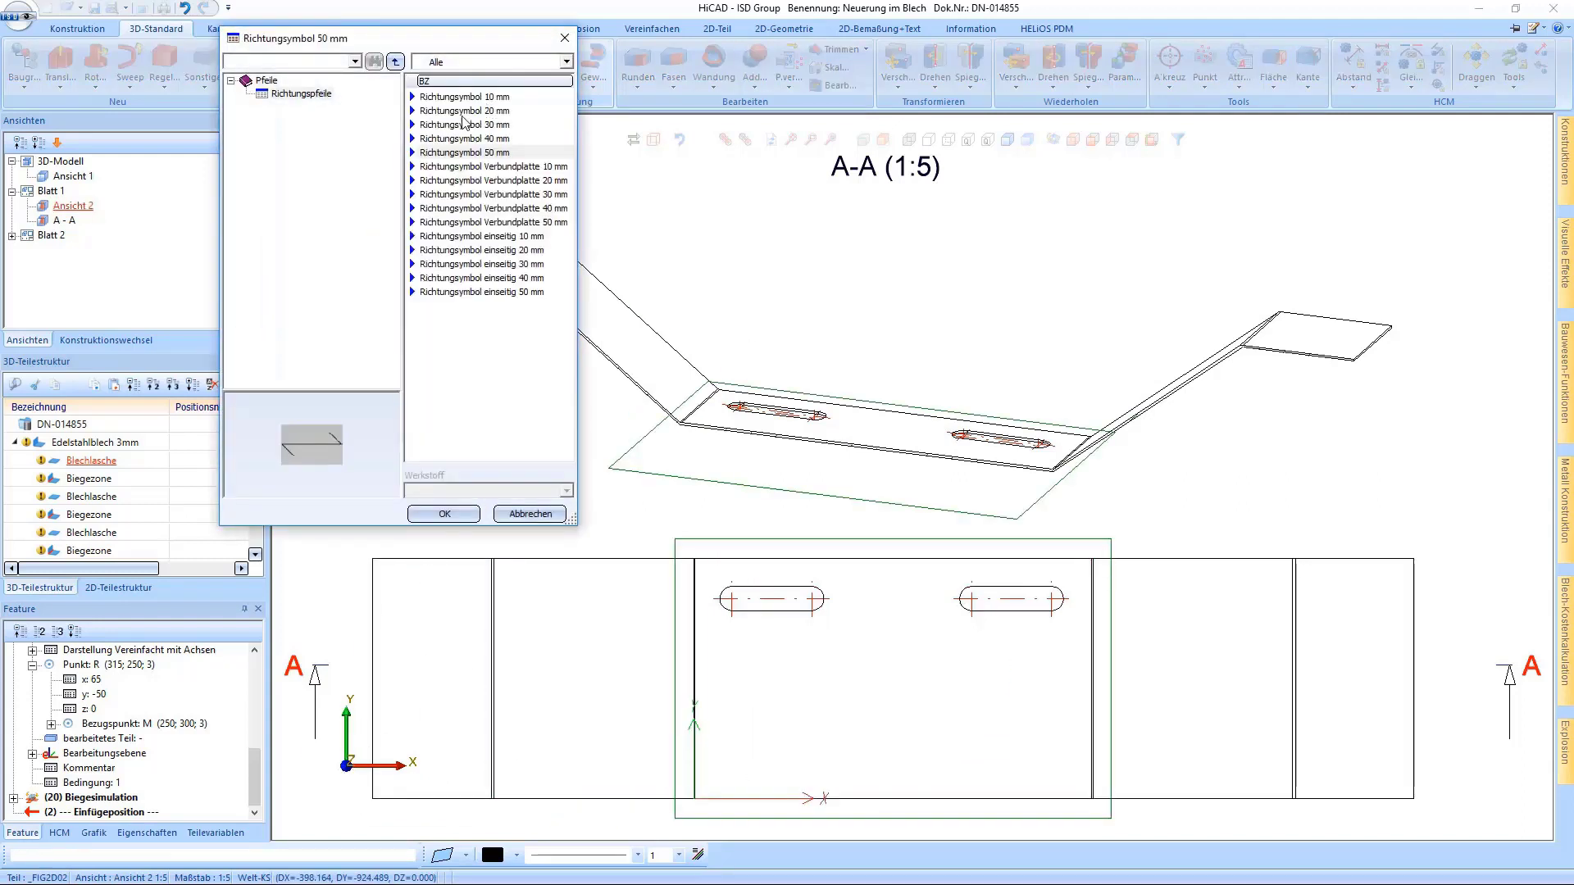
pyautogui.doubleClick(450, 159)
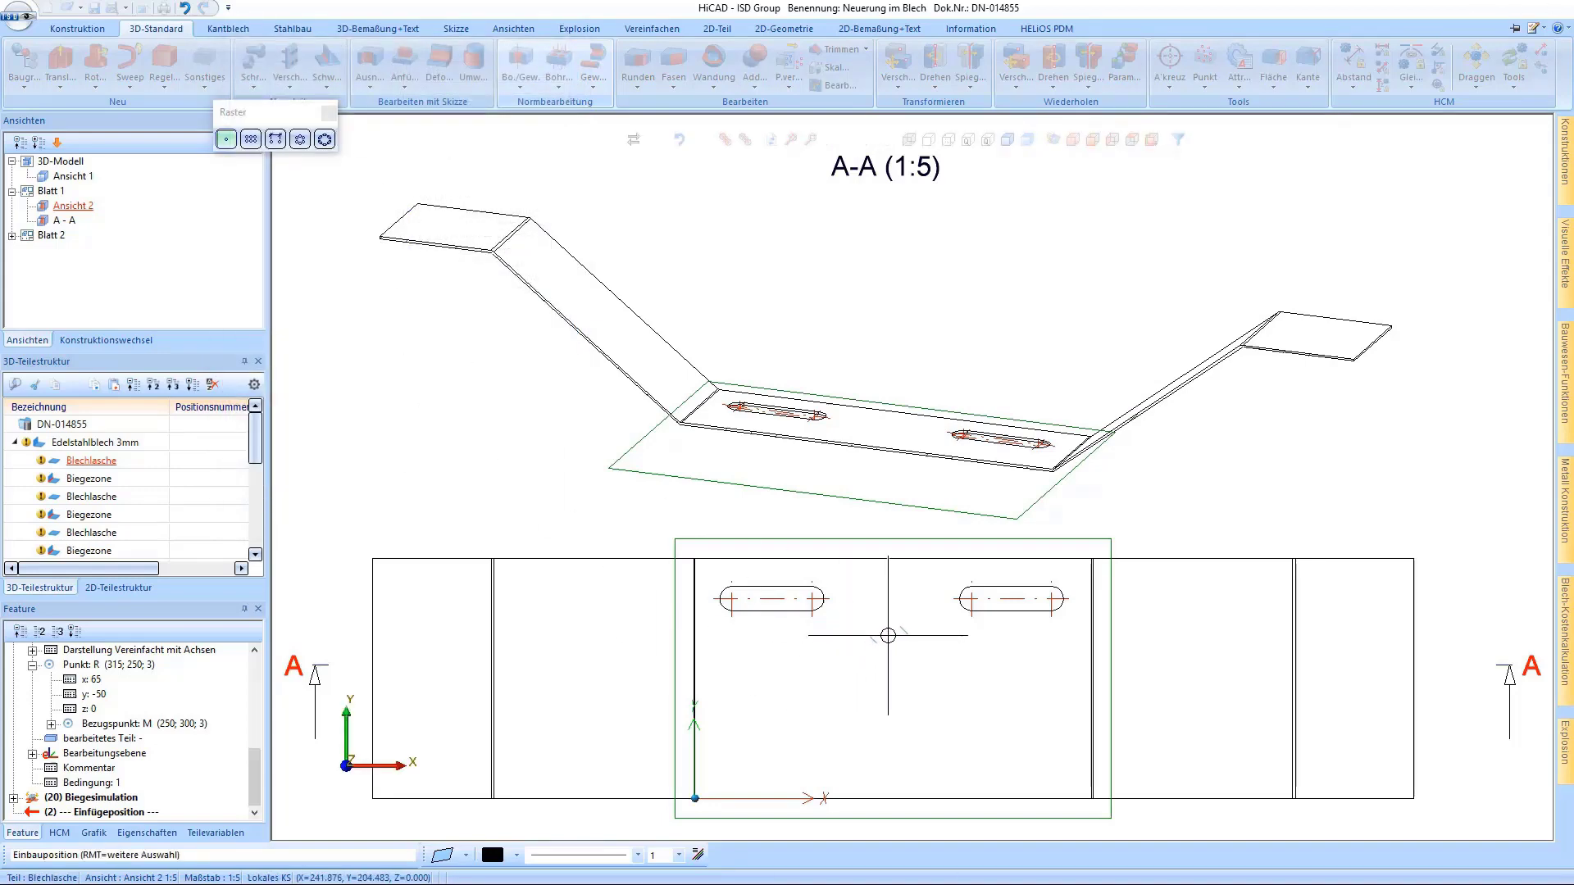
pyautogui.click(885, 645)
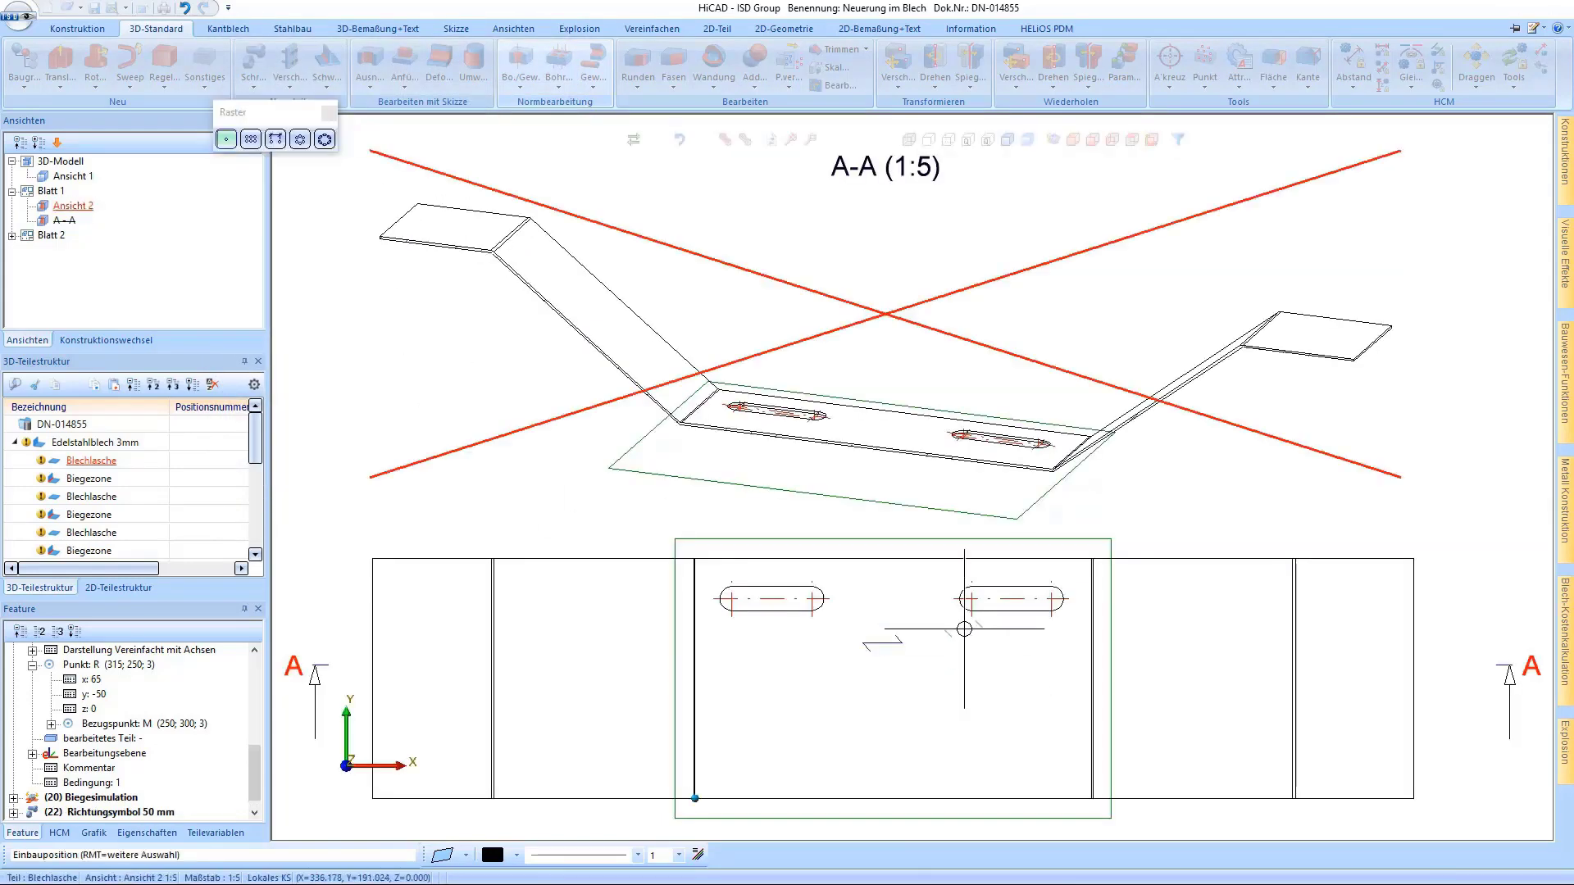
pyautogui.press('Escape')
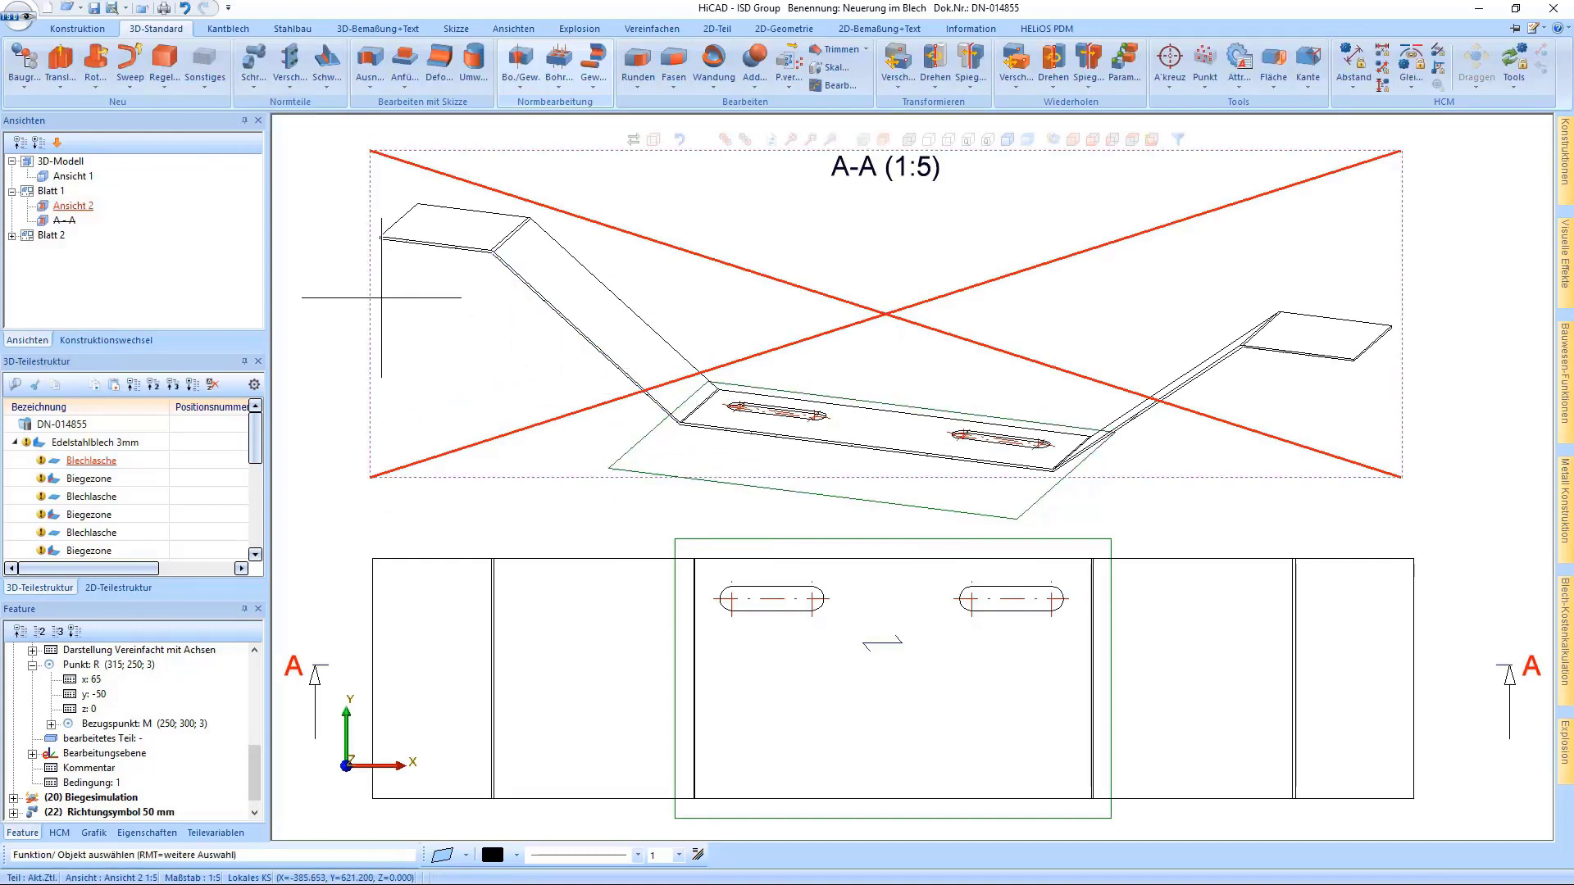
# Refresh the crossed-out section view A-A and remove every processing plane with Löschen aller Ebenen.
pyautogui.rightClick(381, 298)
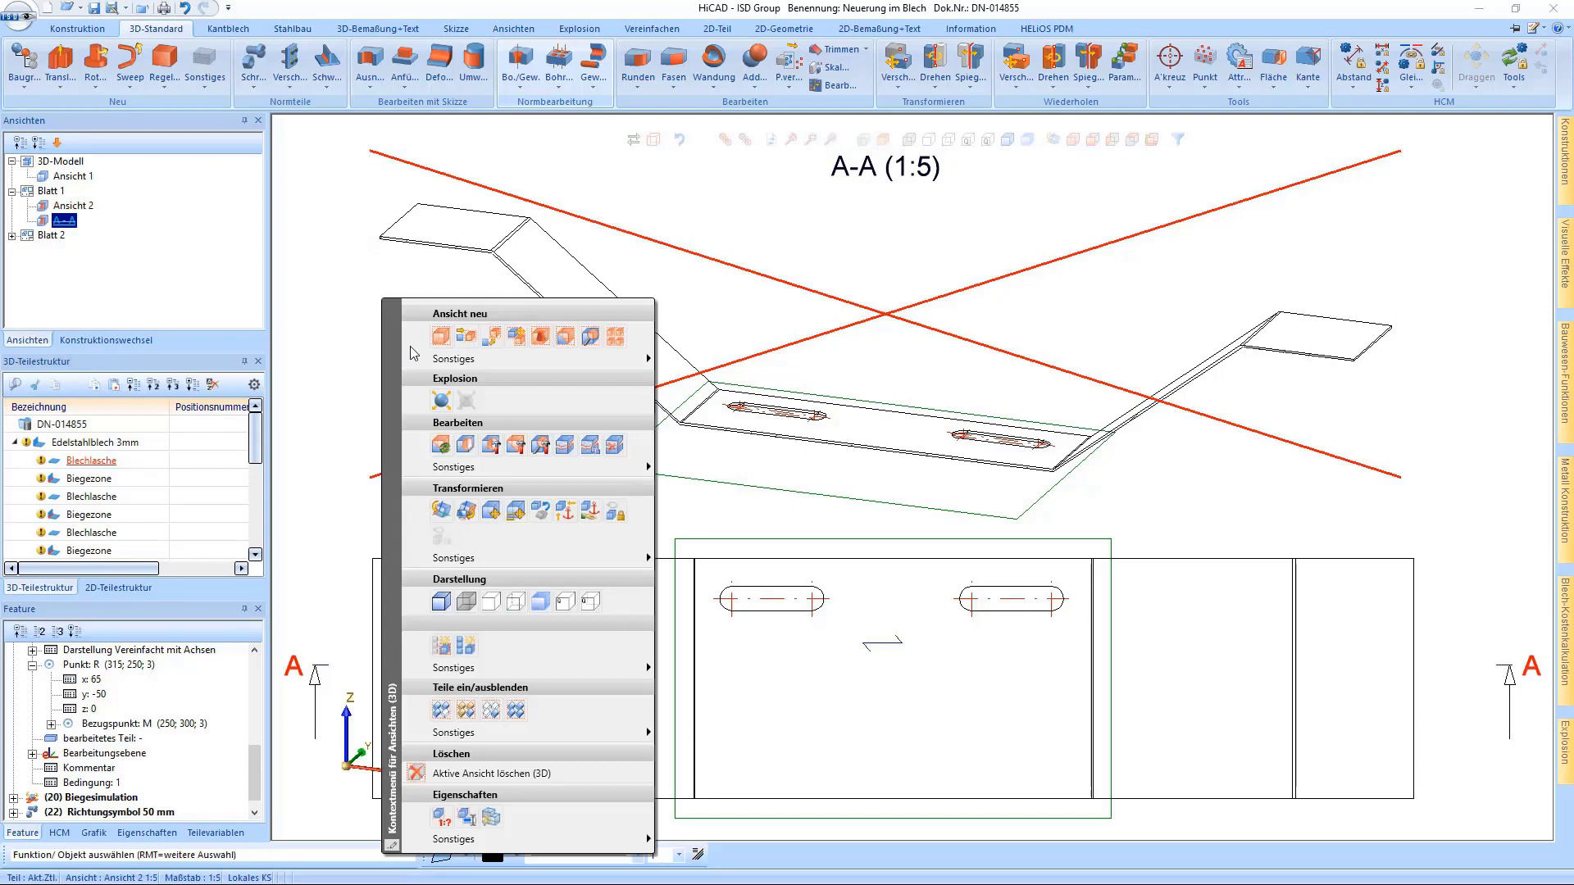
pyautogui.click(441, 445)
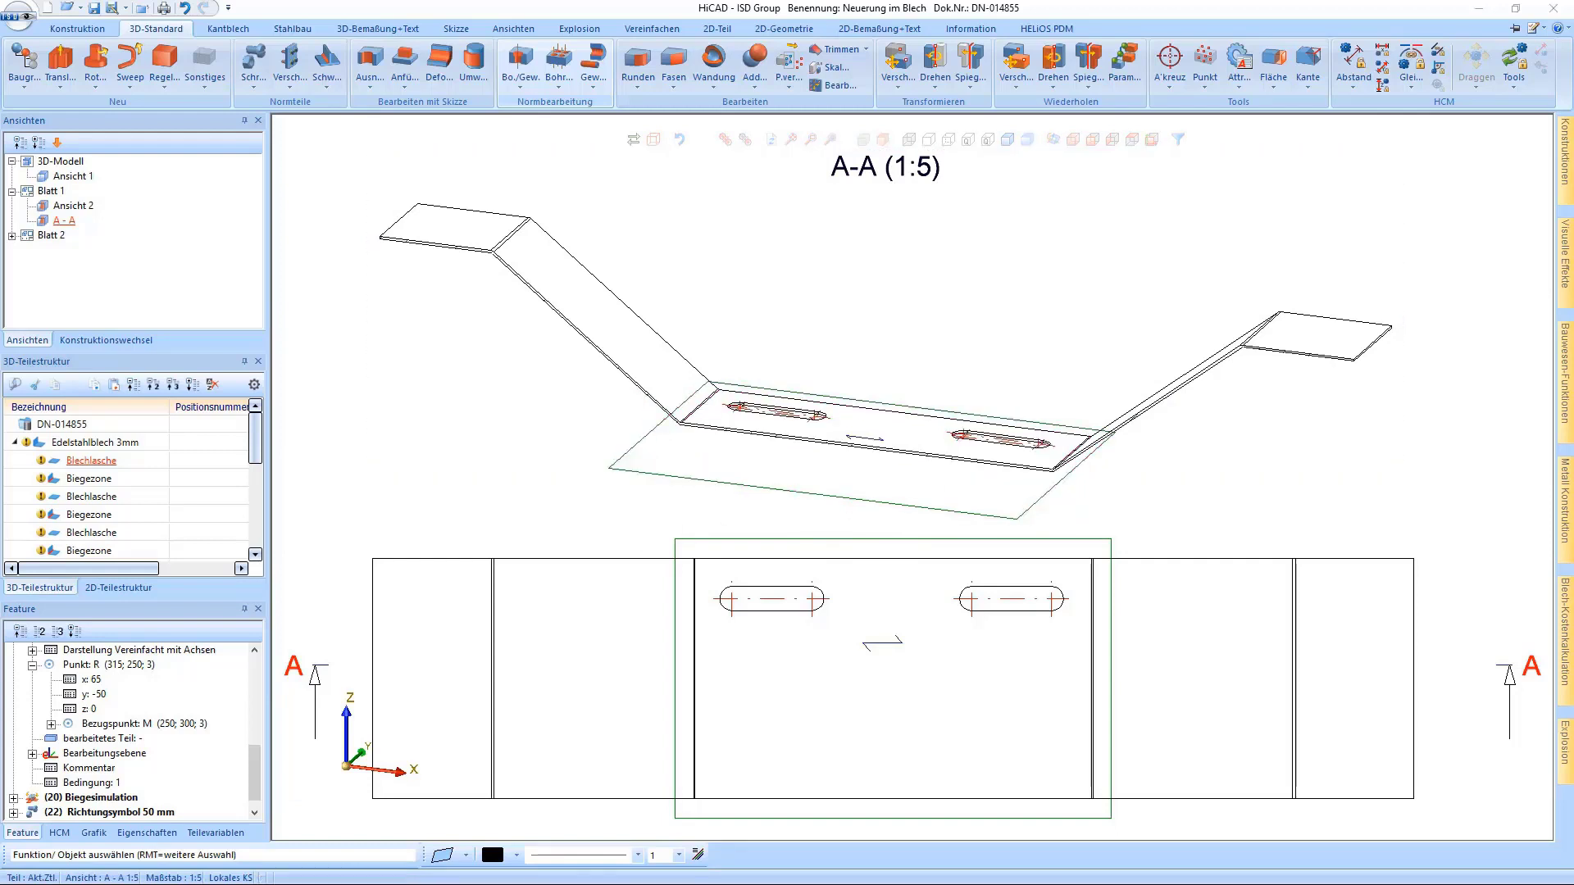
pyautogui.rightClick(645, 473)
pyautogui.click(721, 865)
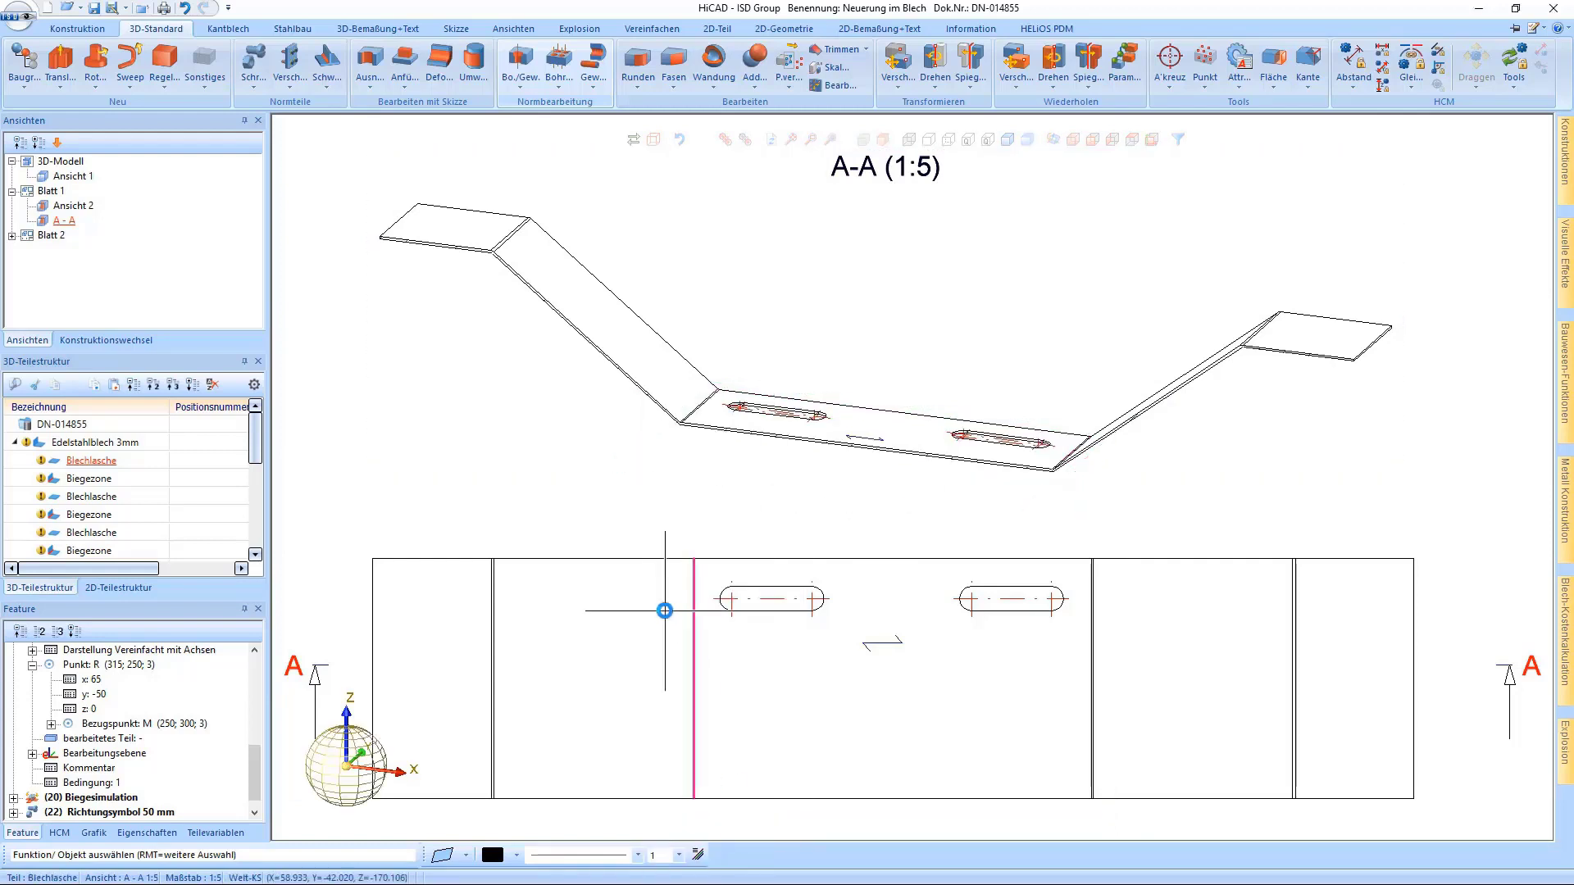
pyautogui.scroll(-2, 610, 501)
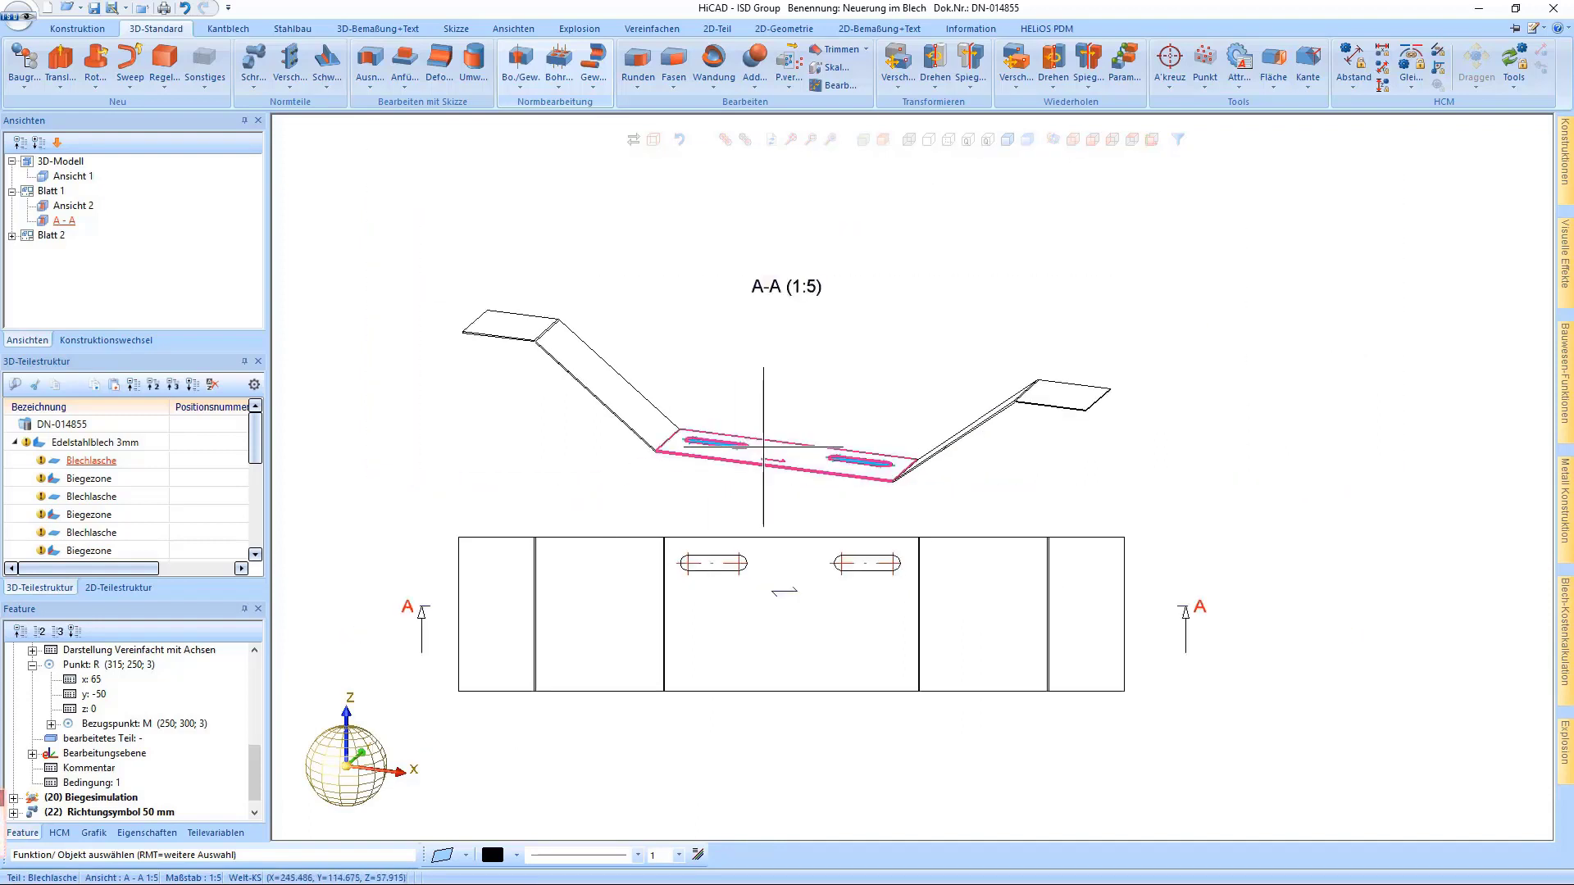
# Start a Kantblech Abwicklung from the slanted sheet edge, positioned above view A-A.
pyautogui.click(763, 447)
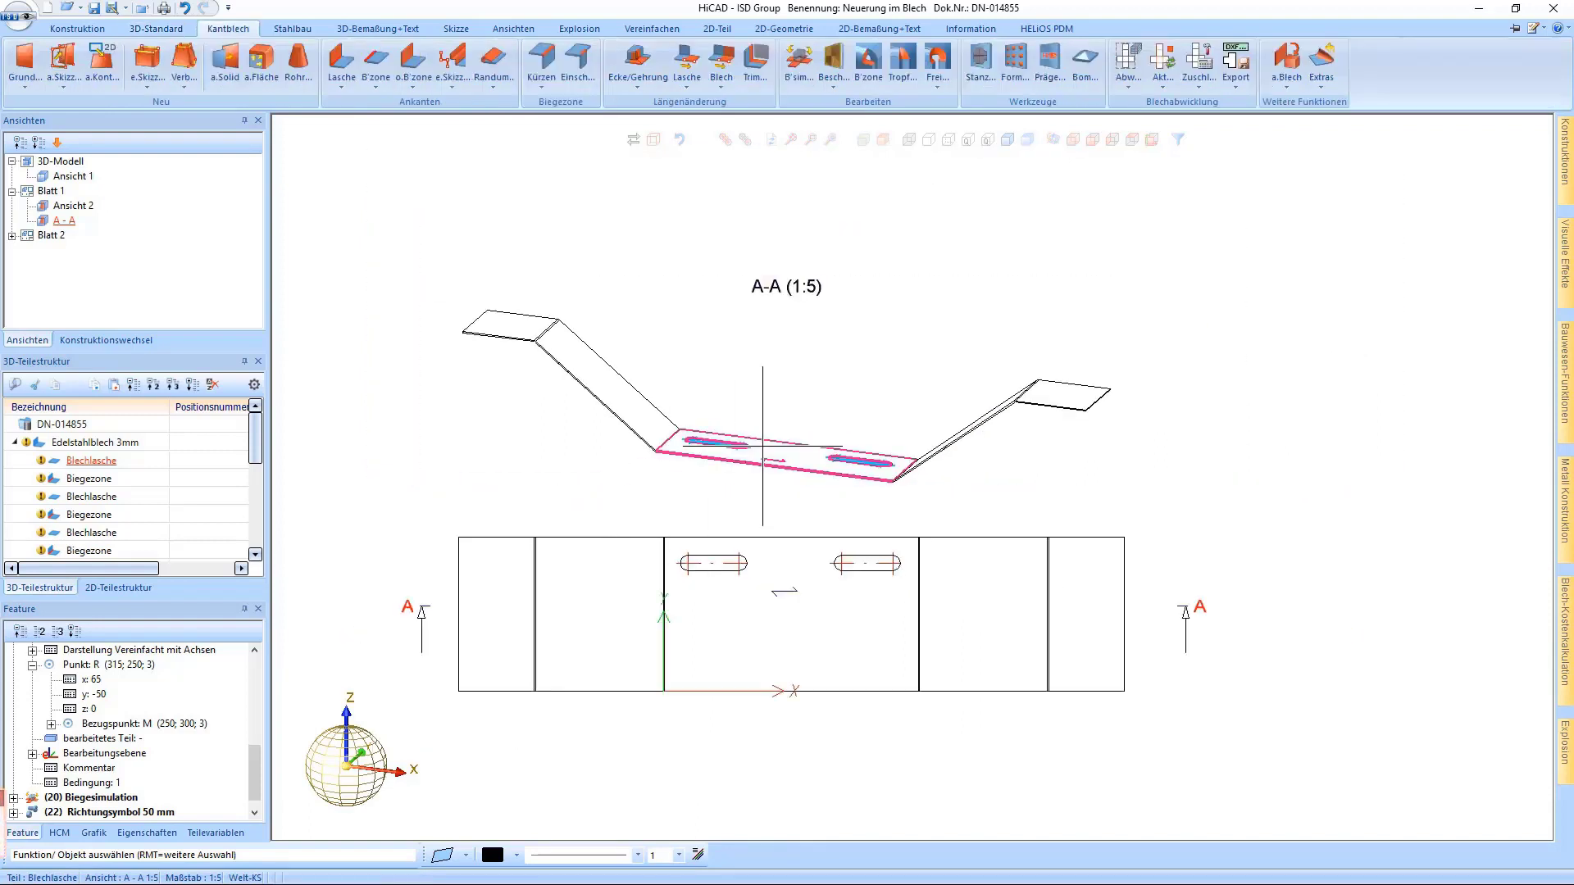
pyautogui.click(1128, 65)
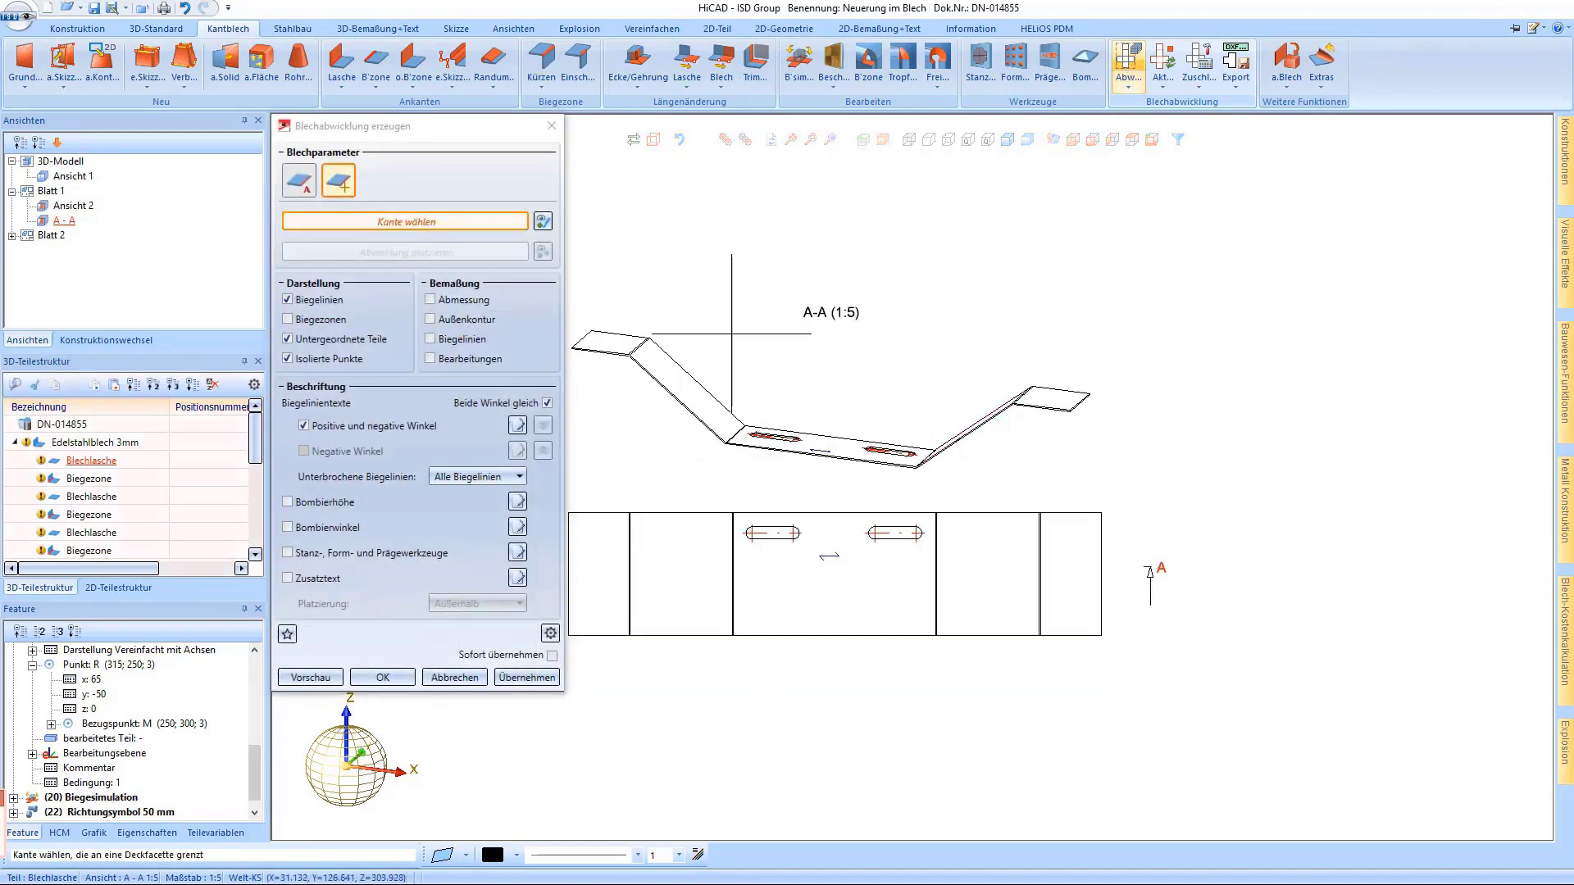
pyautogui.click(697, 382)
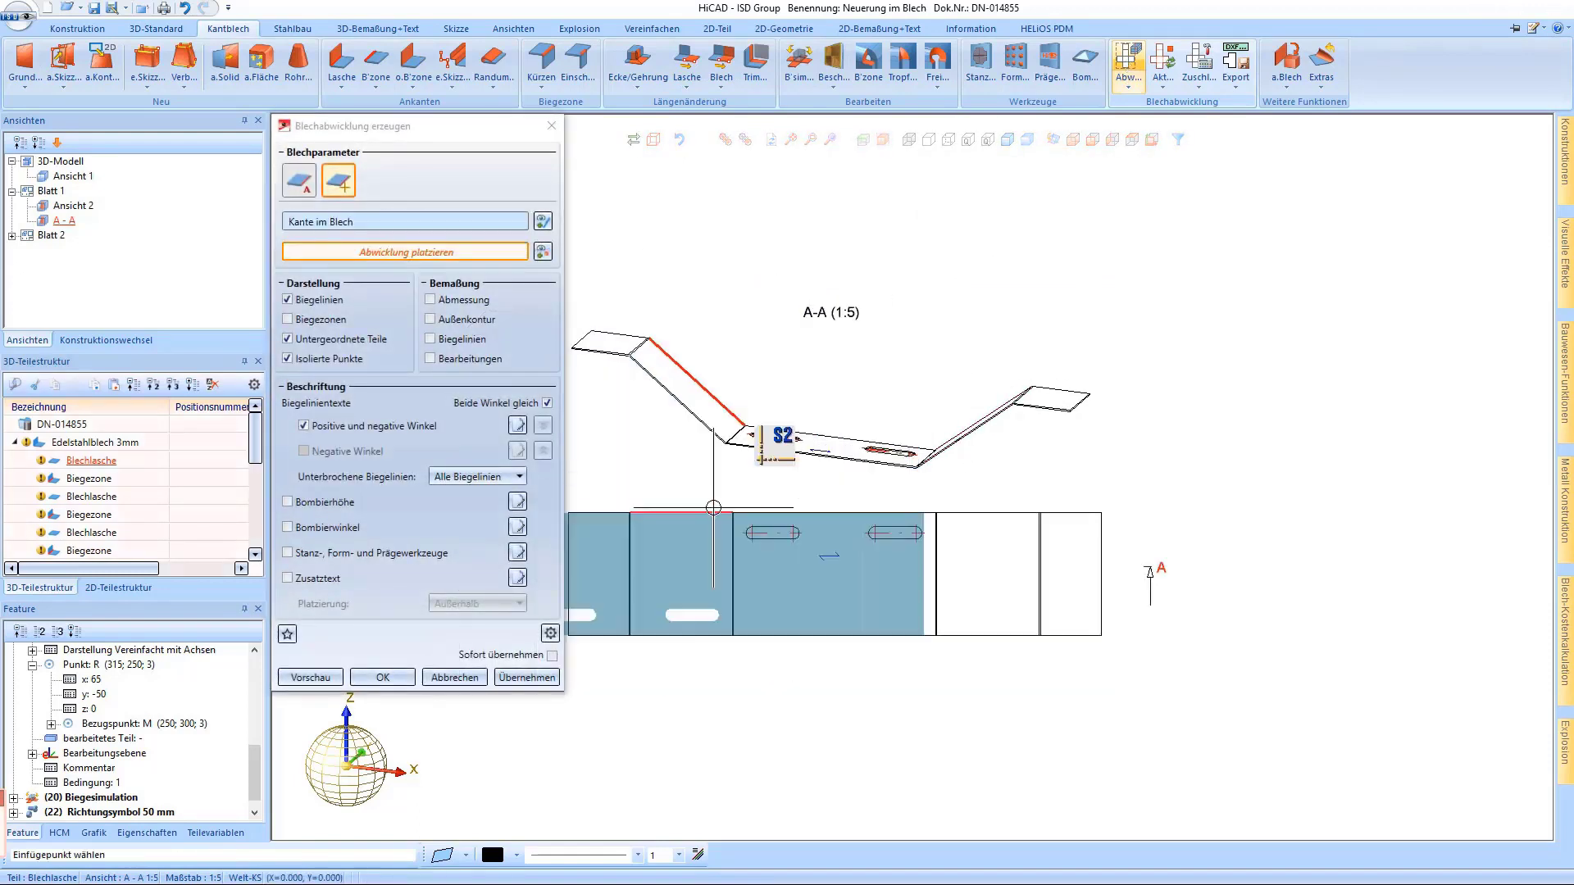
pyautogui.click(725, 250)
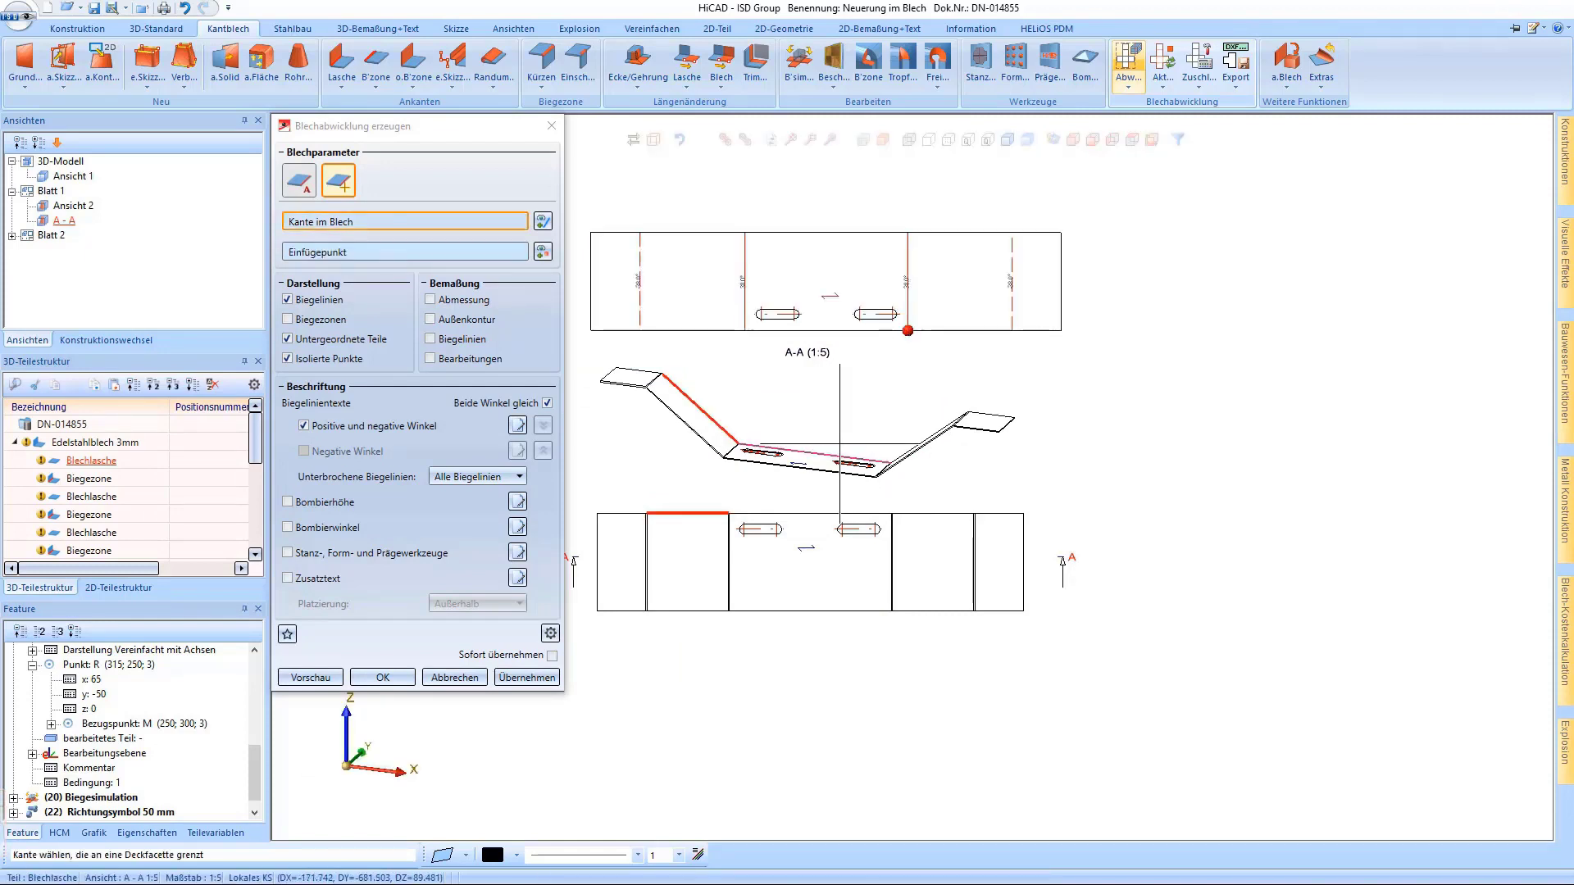
pyautogui.scroll(5, 800, 460)
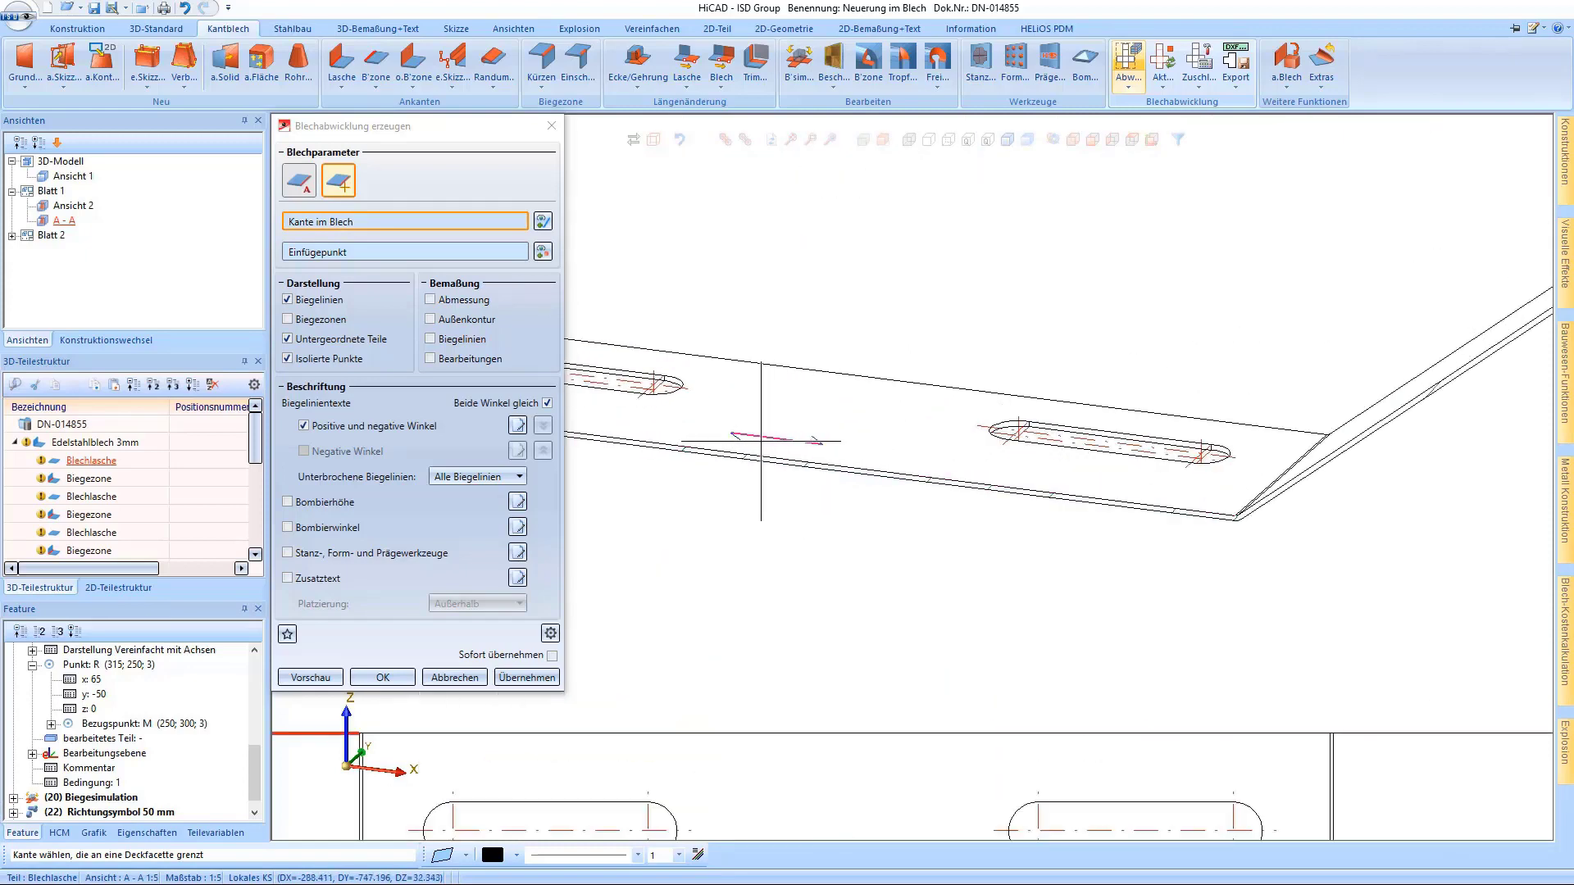
pyautogui.scroll(-5, 769, 534)
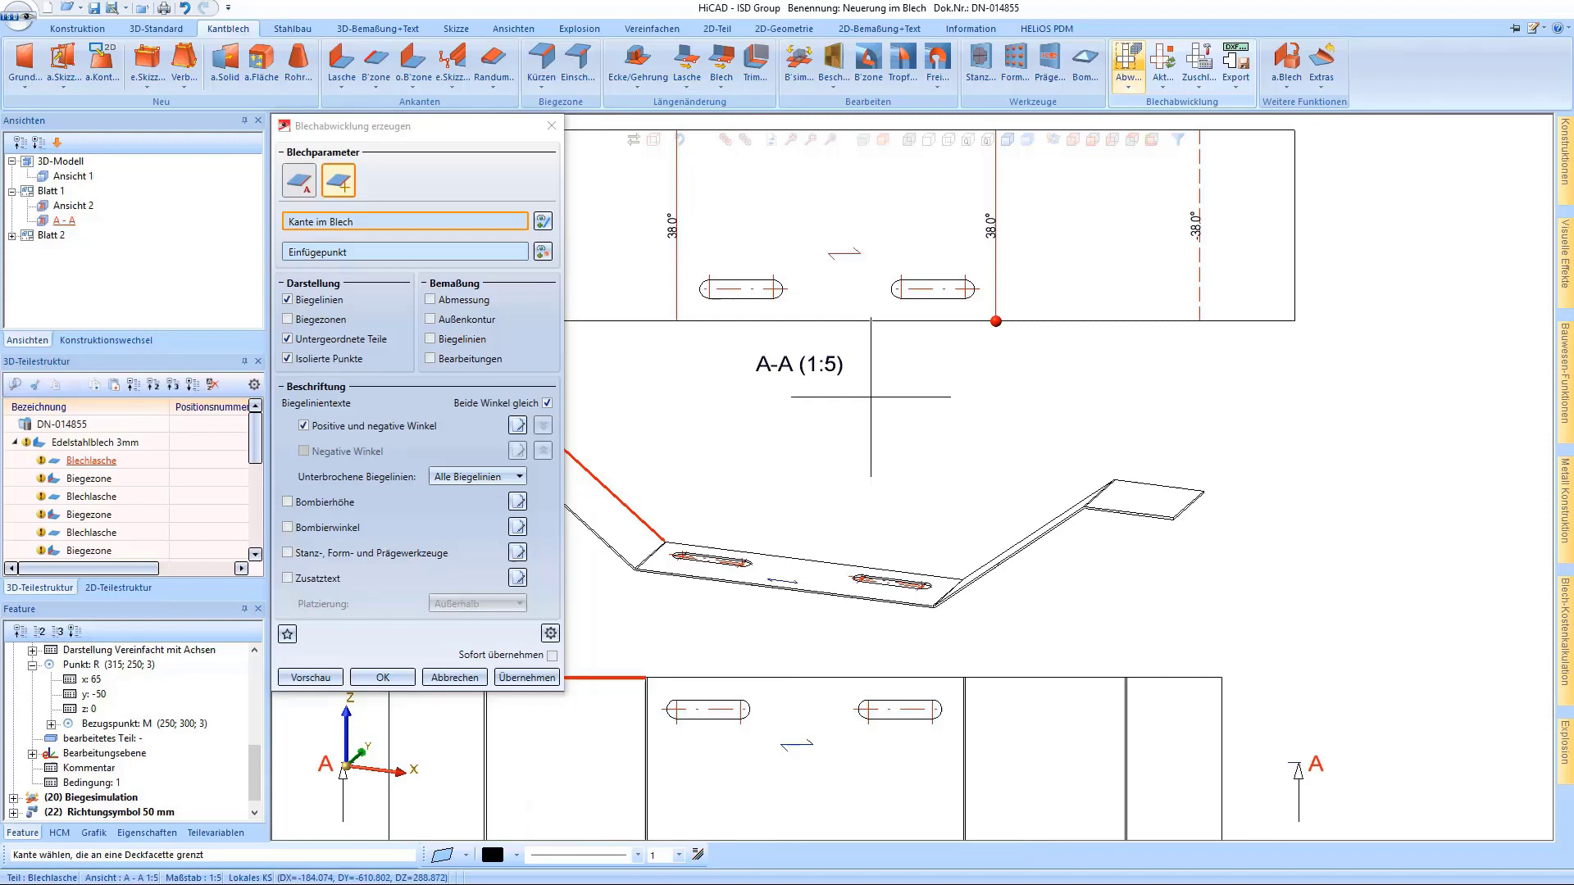
pyautogui.scroll(2, 871, 243)
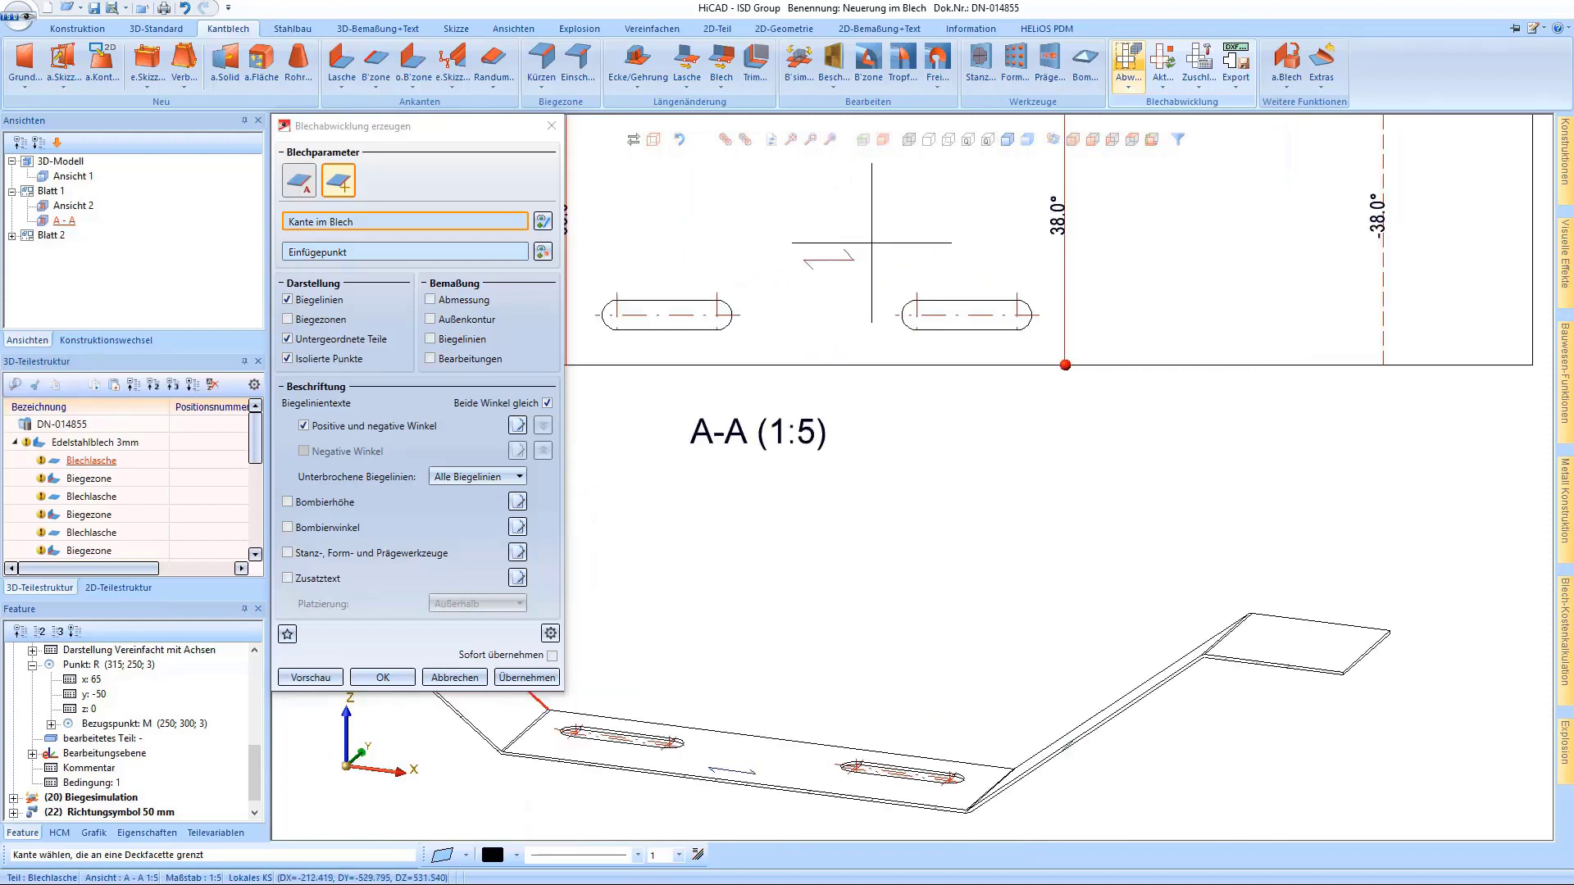
# Uncheck Richtungssymbol under Kanten und Linien in the development's Erweiterte Einstellungen.
pyautogui.click(550, 634)
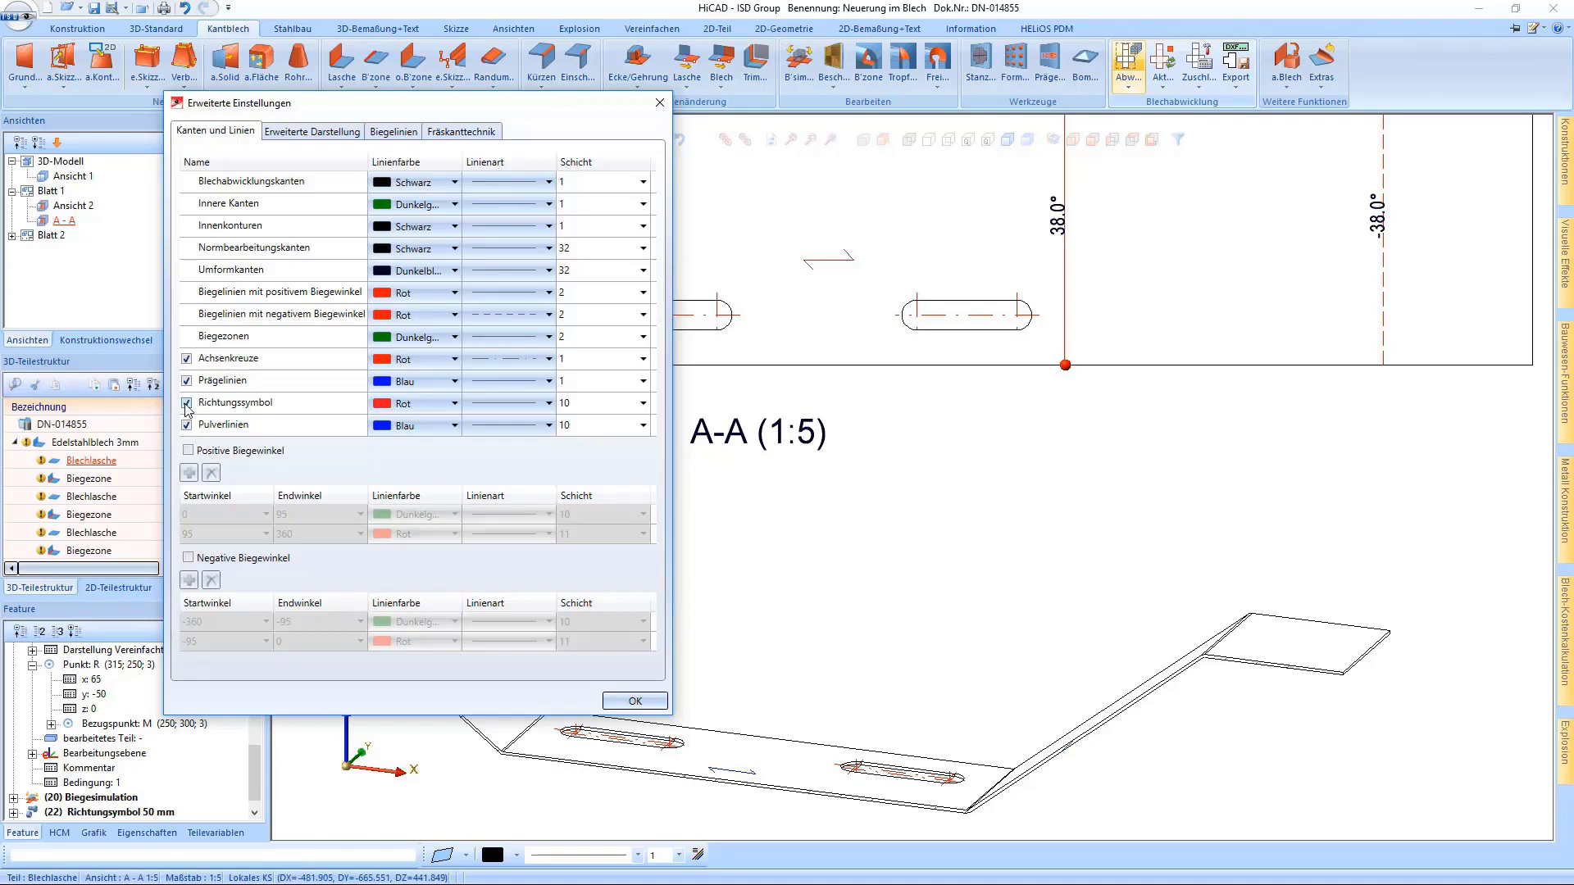
pyautogui.click(187, 403)
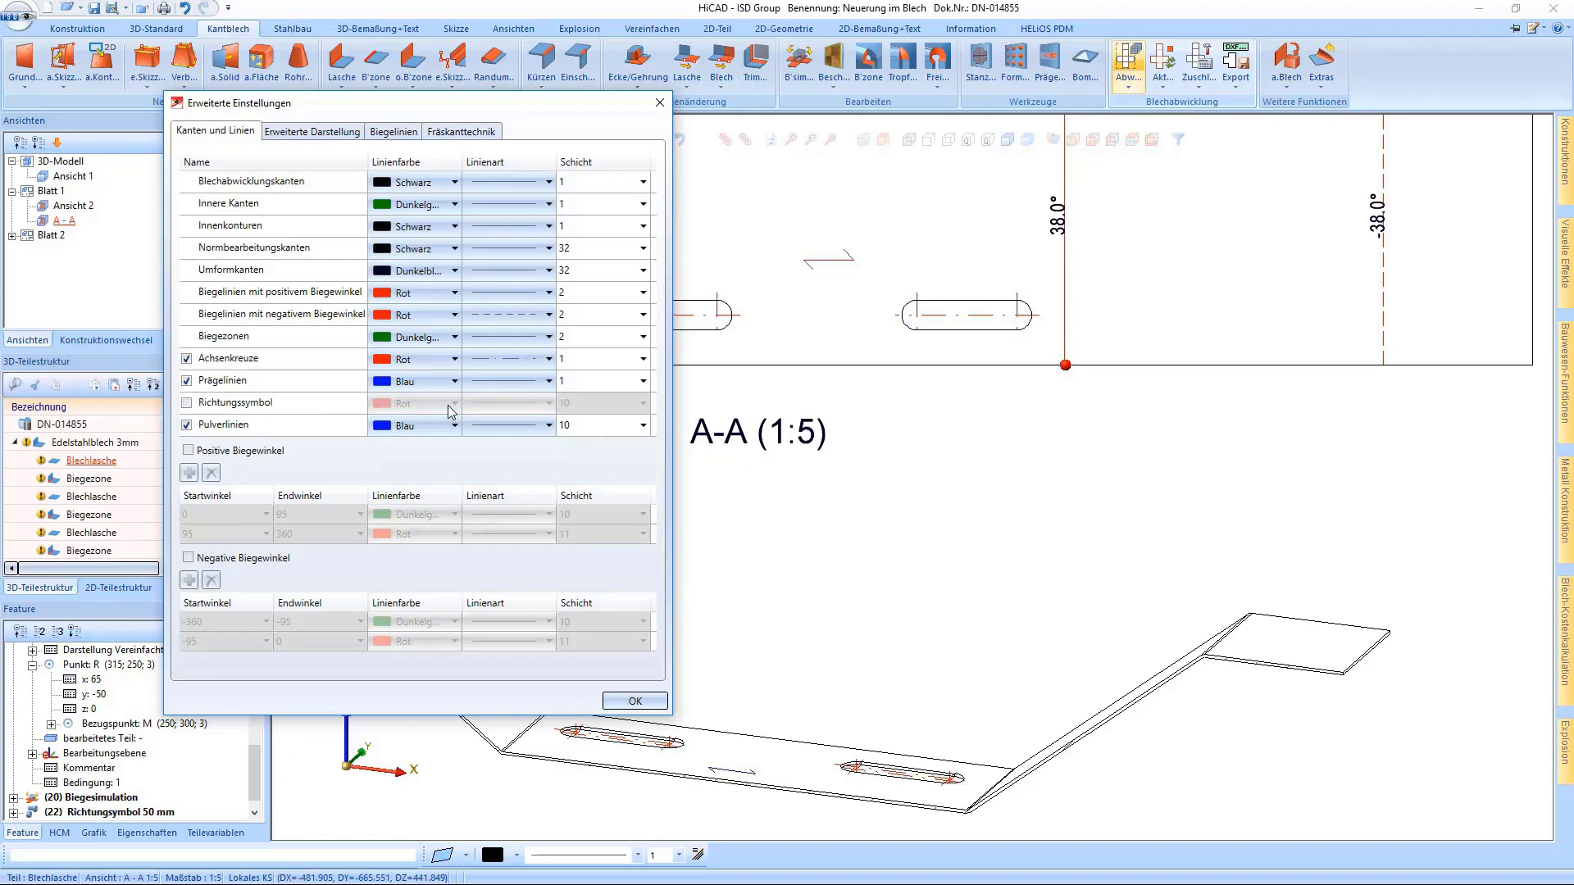
pyautogui.click(631, 701)
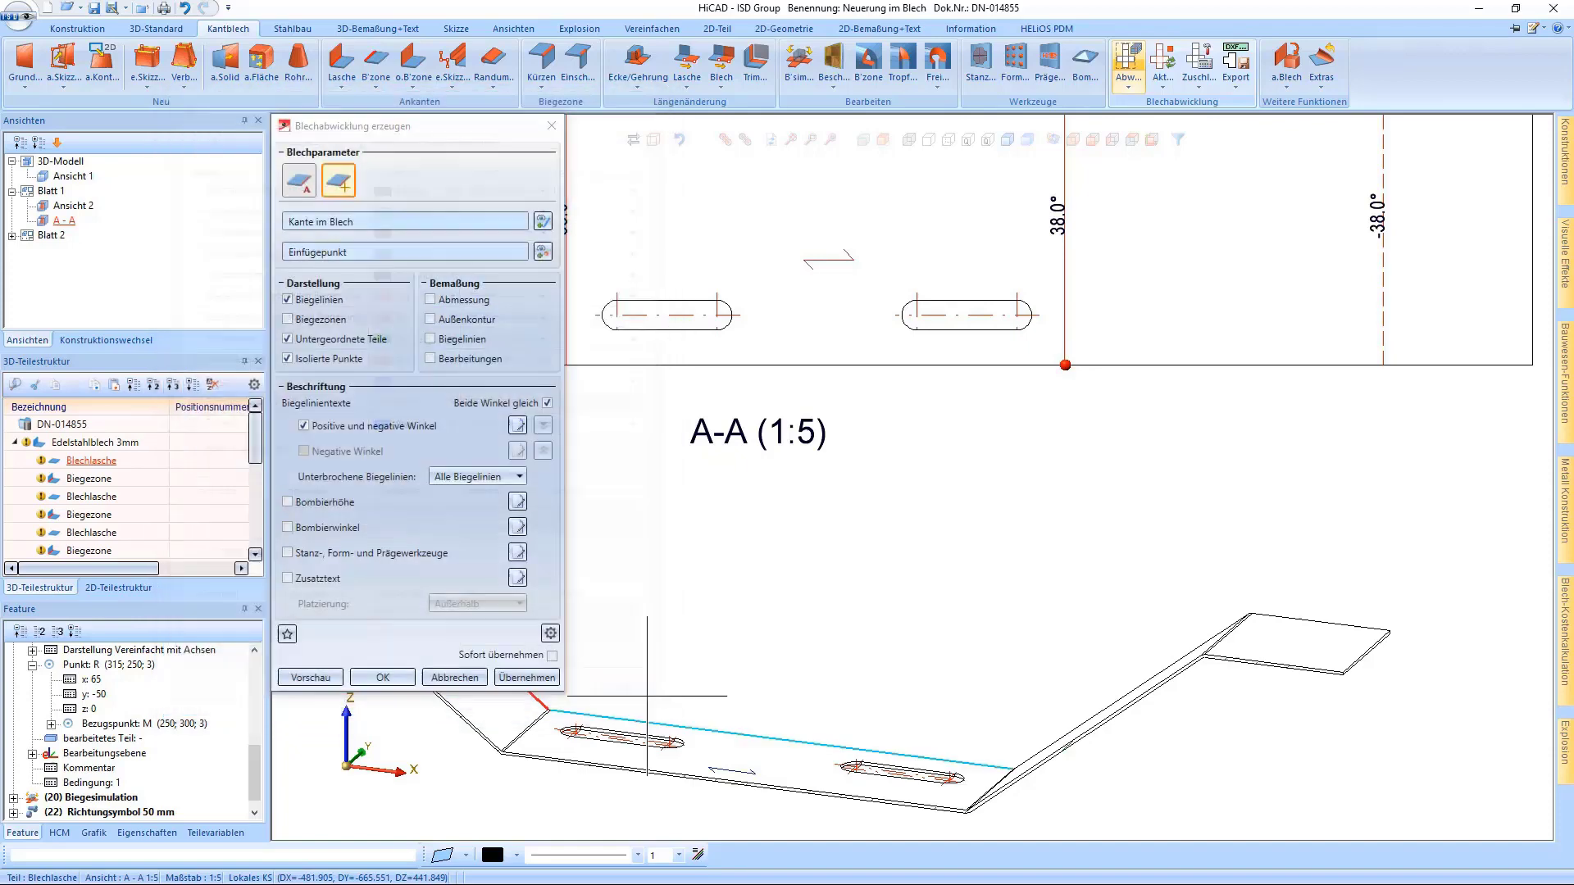
# Preview the development and recheck the advanced line and colour settings.
pyautogui.click(326, 679)
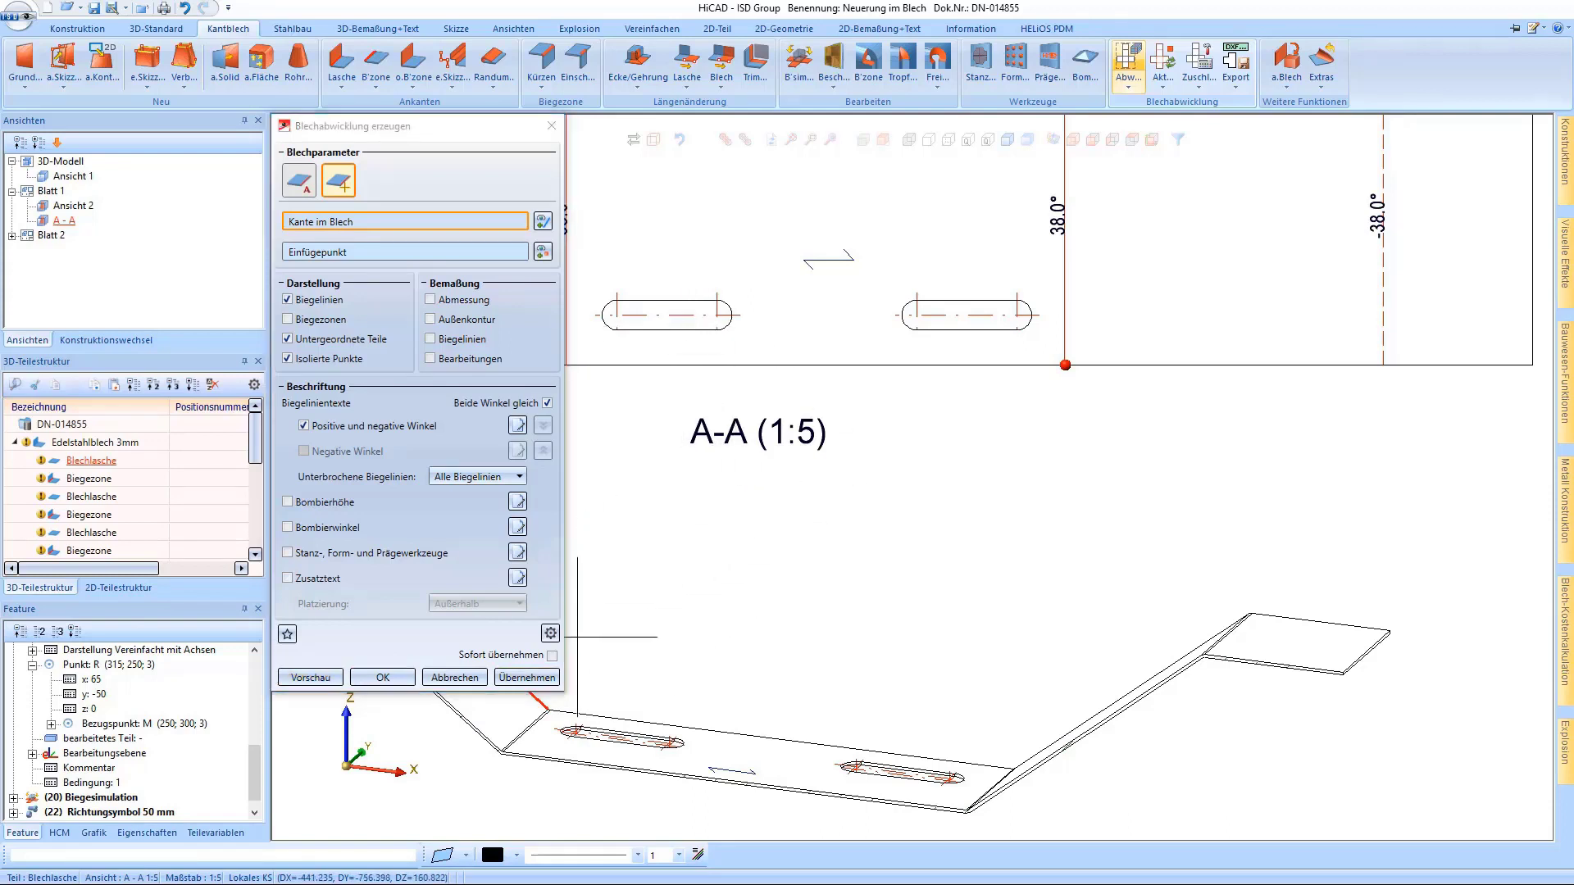
pyautogui.click(550, 633)
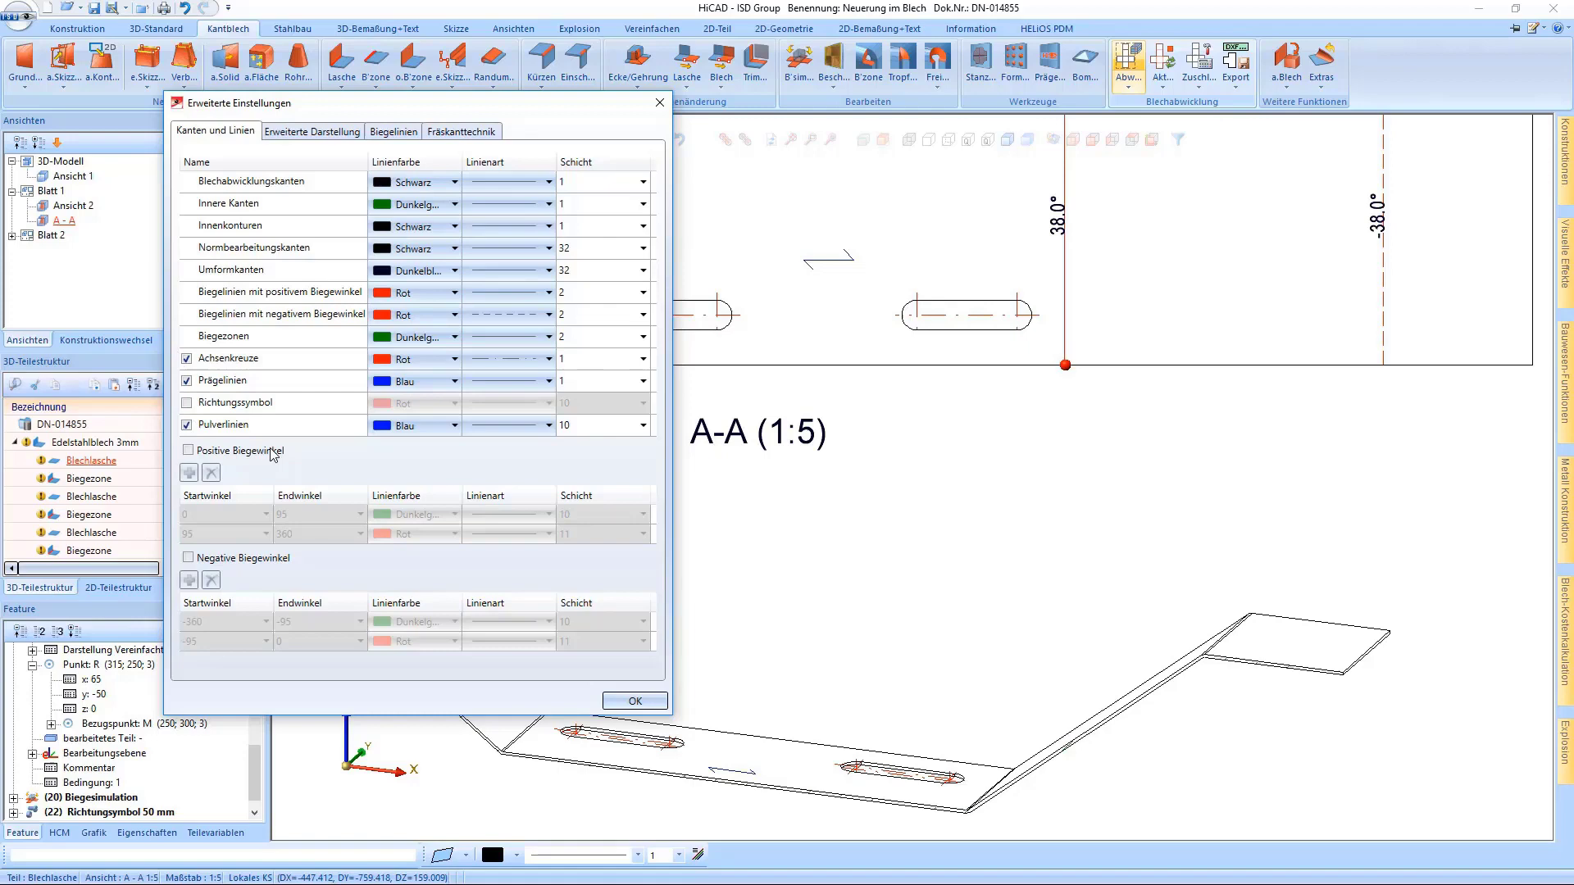
pyautogui.click(639, 702)
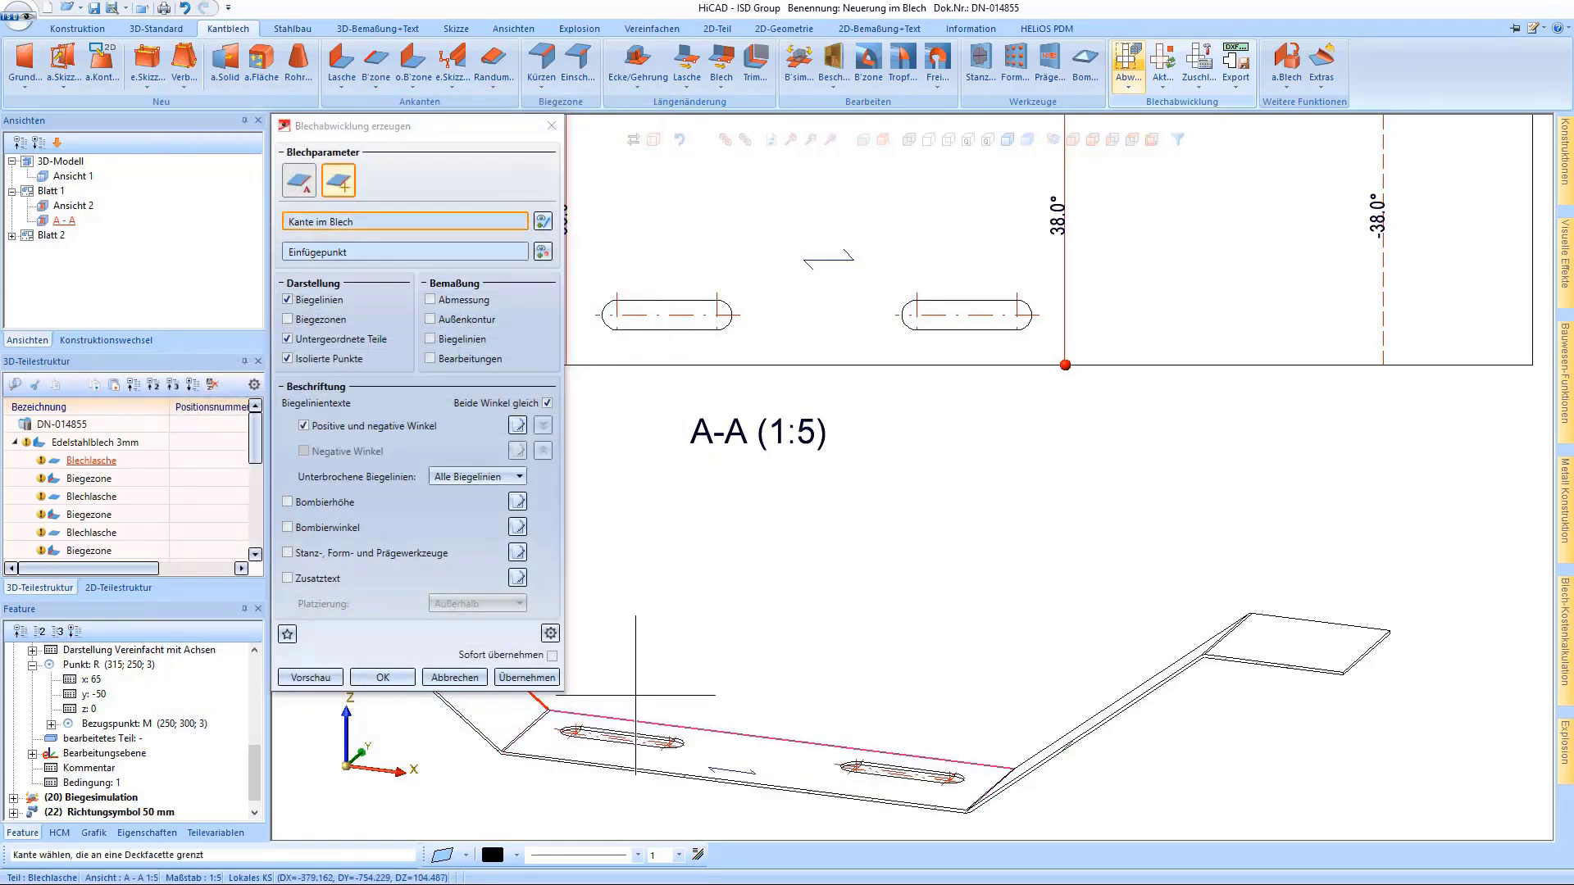
# Create the flat development with 38.0° bend lines and place it above view A-A.
pyautogui.click(397, 686)
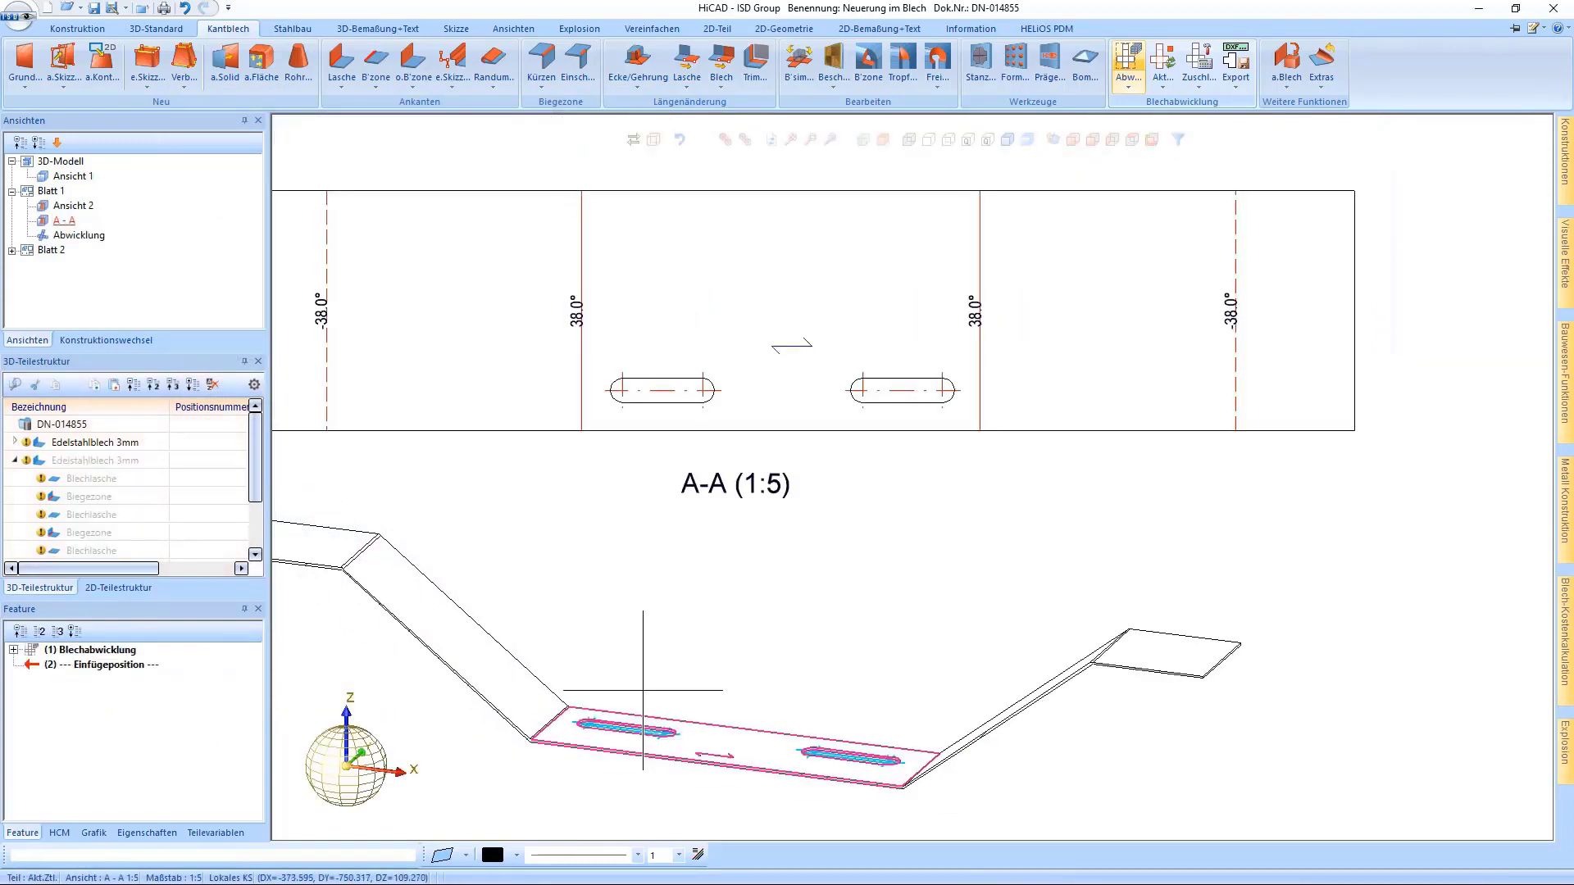
pyautogui.click(643, 690)
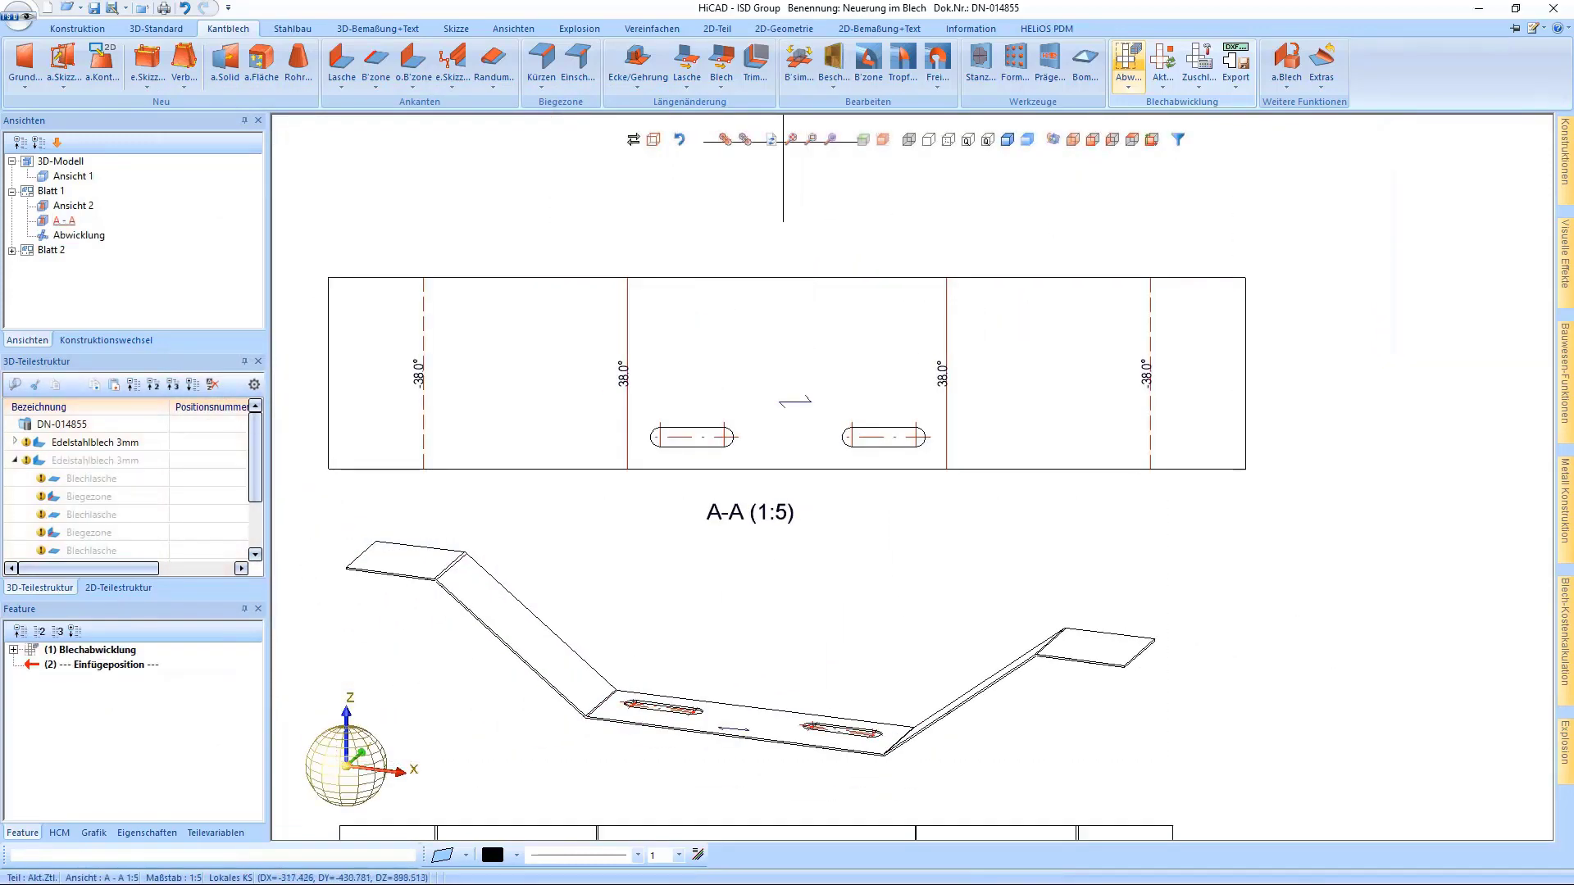
pyautogui.click(789, 140)
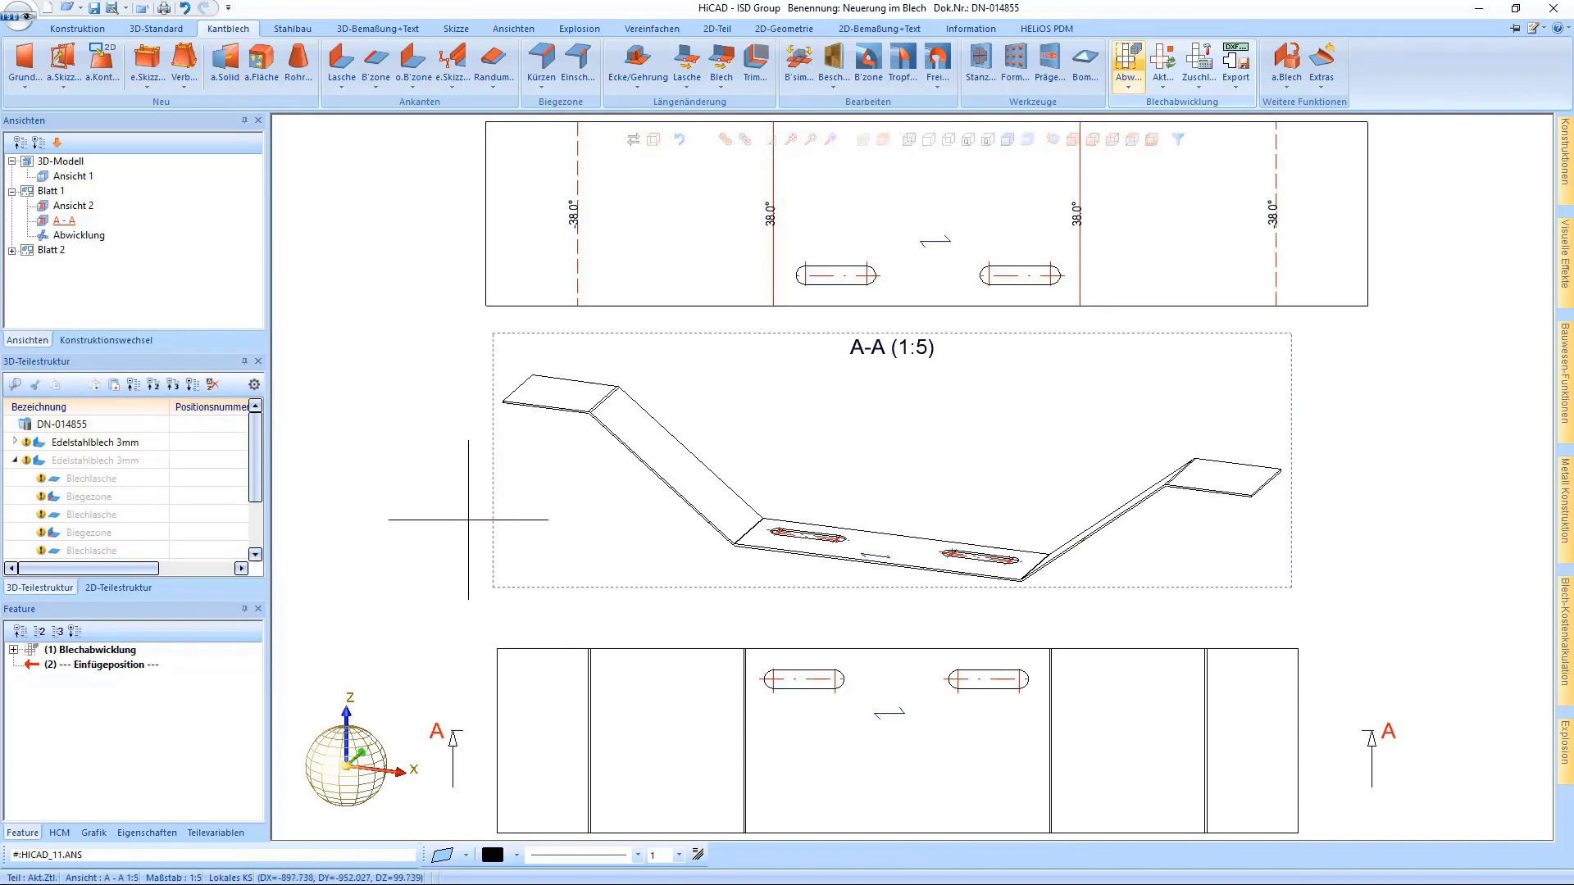
pyautogui.press('Escape')
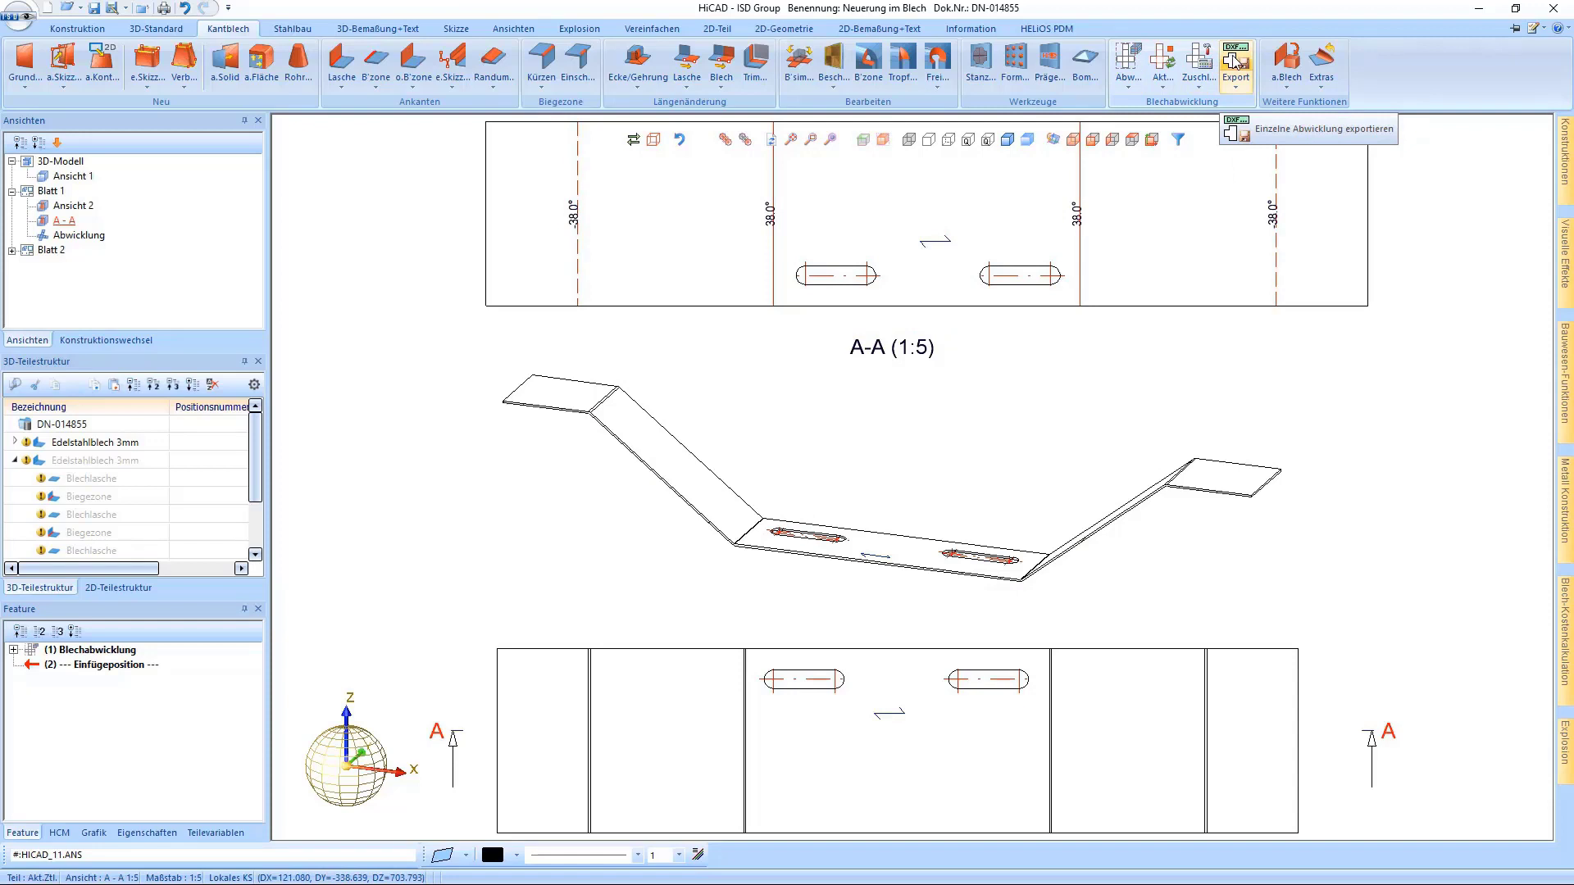
pyautogui.click(1237, 66)
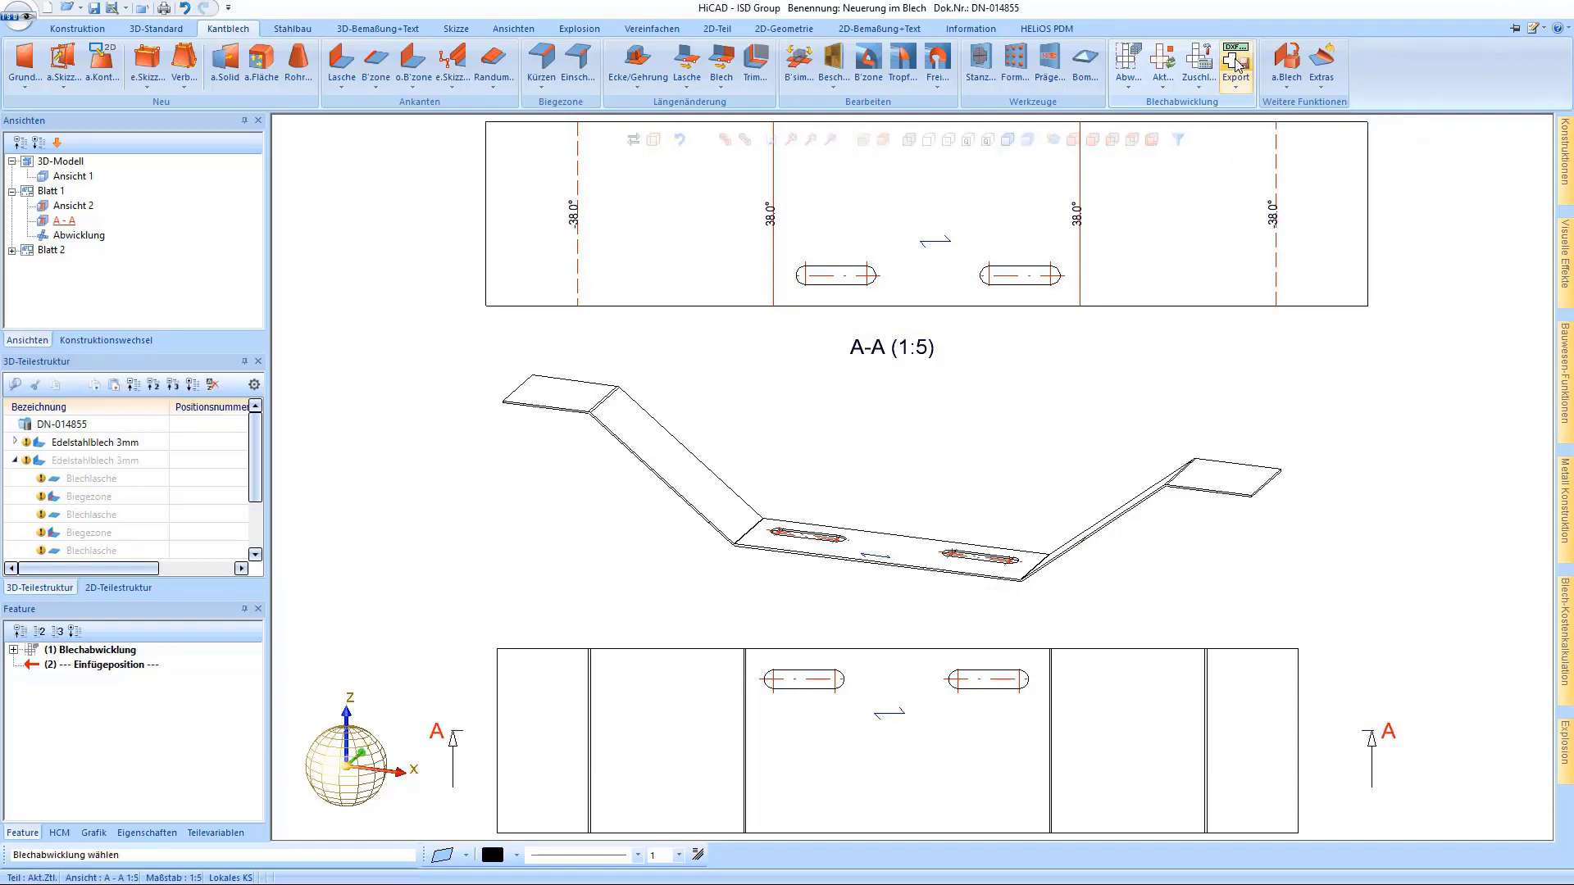
pyautogui.click(725, 303)
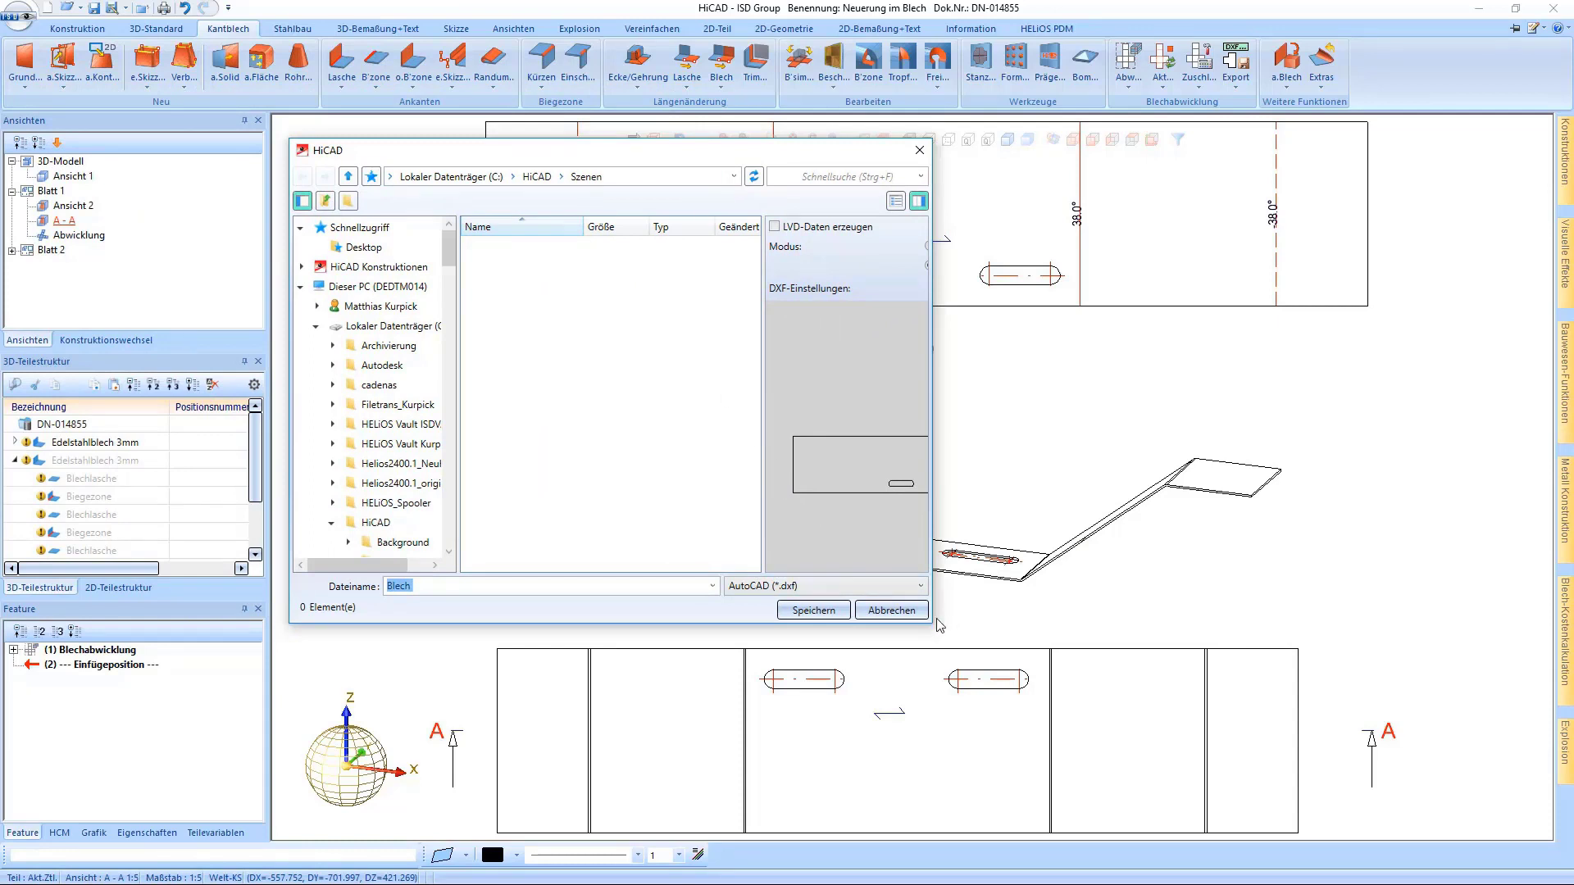
pyautogui.moveTo(932, 623); pyautogui.dragTo(1163, 662)
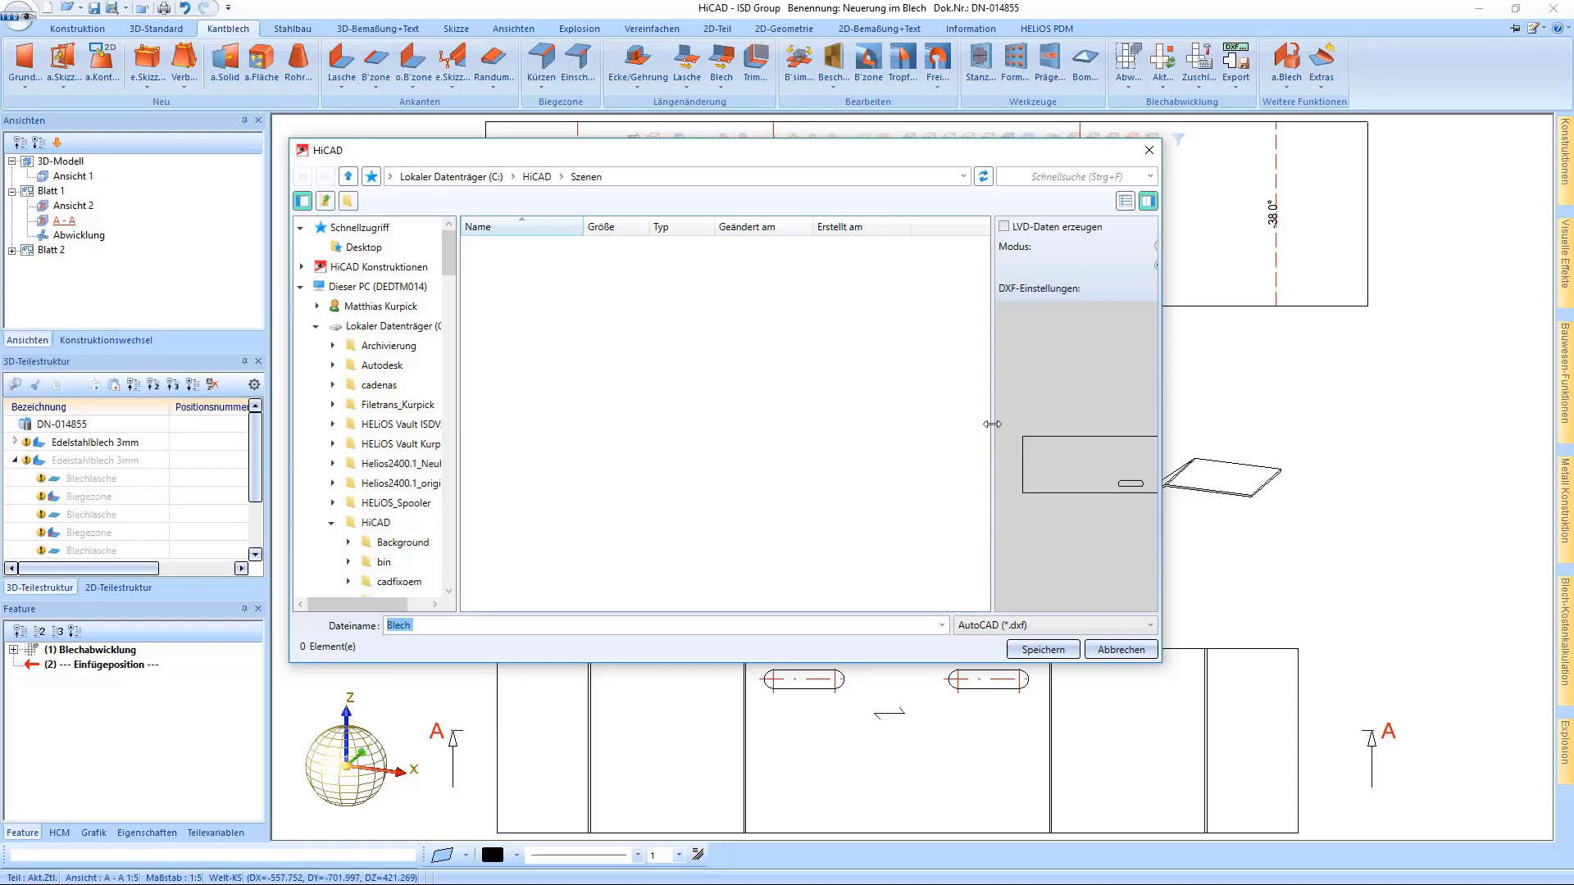
pyautogui.moveTo(993, 426); pyautogui.dragTo(820, 452)
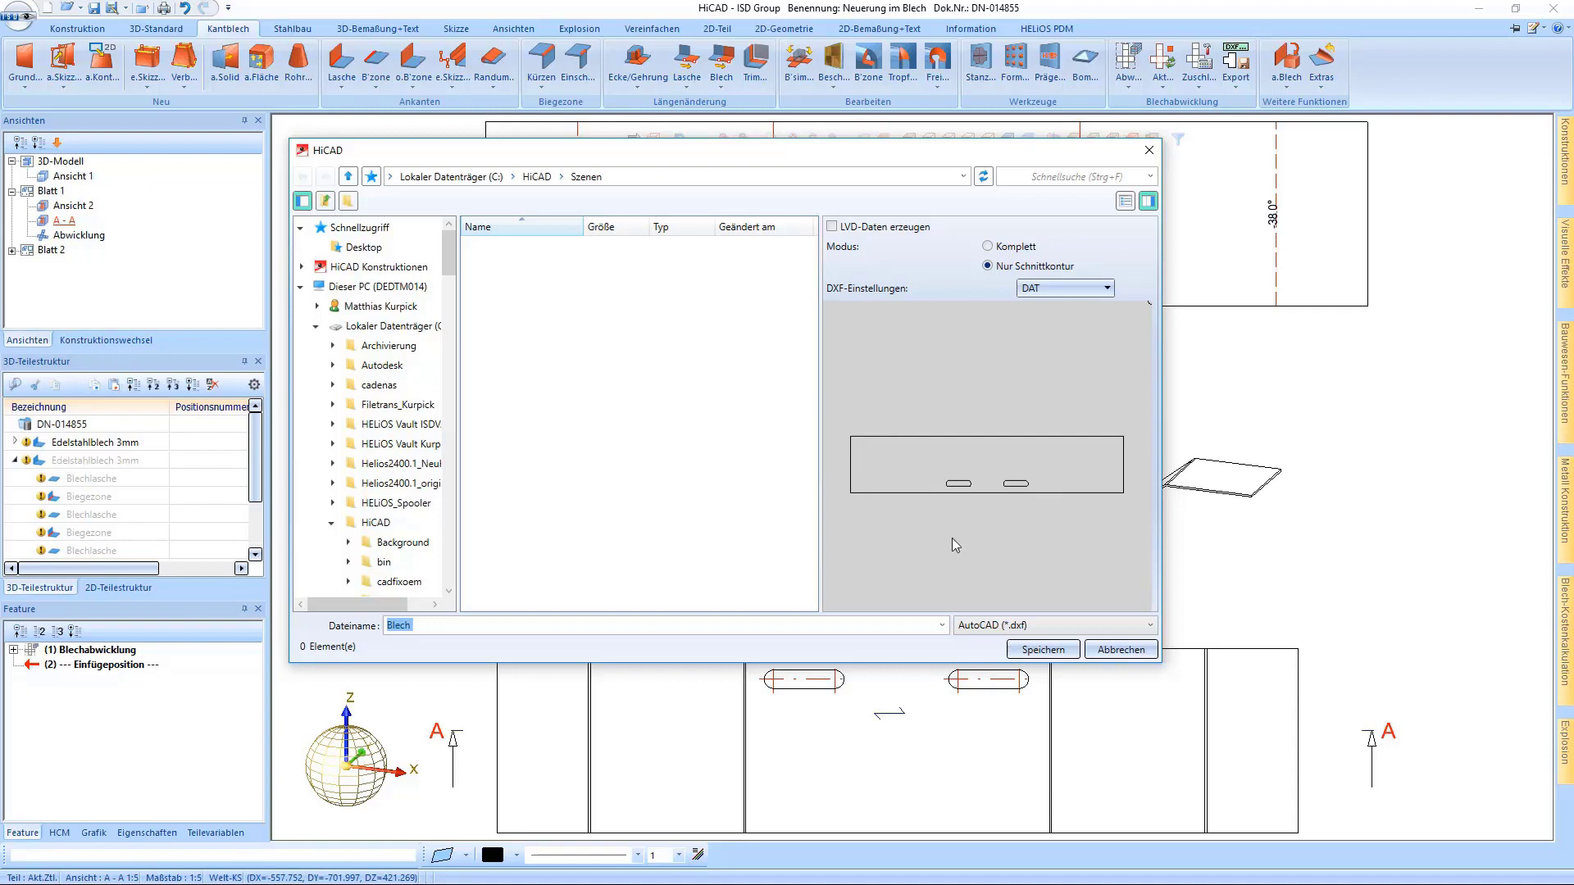
pyautogui.click(994, 628)
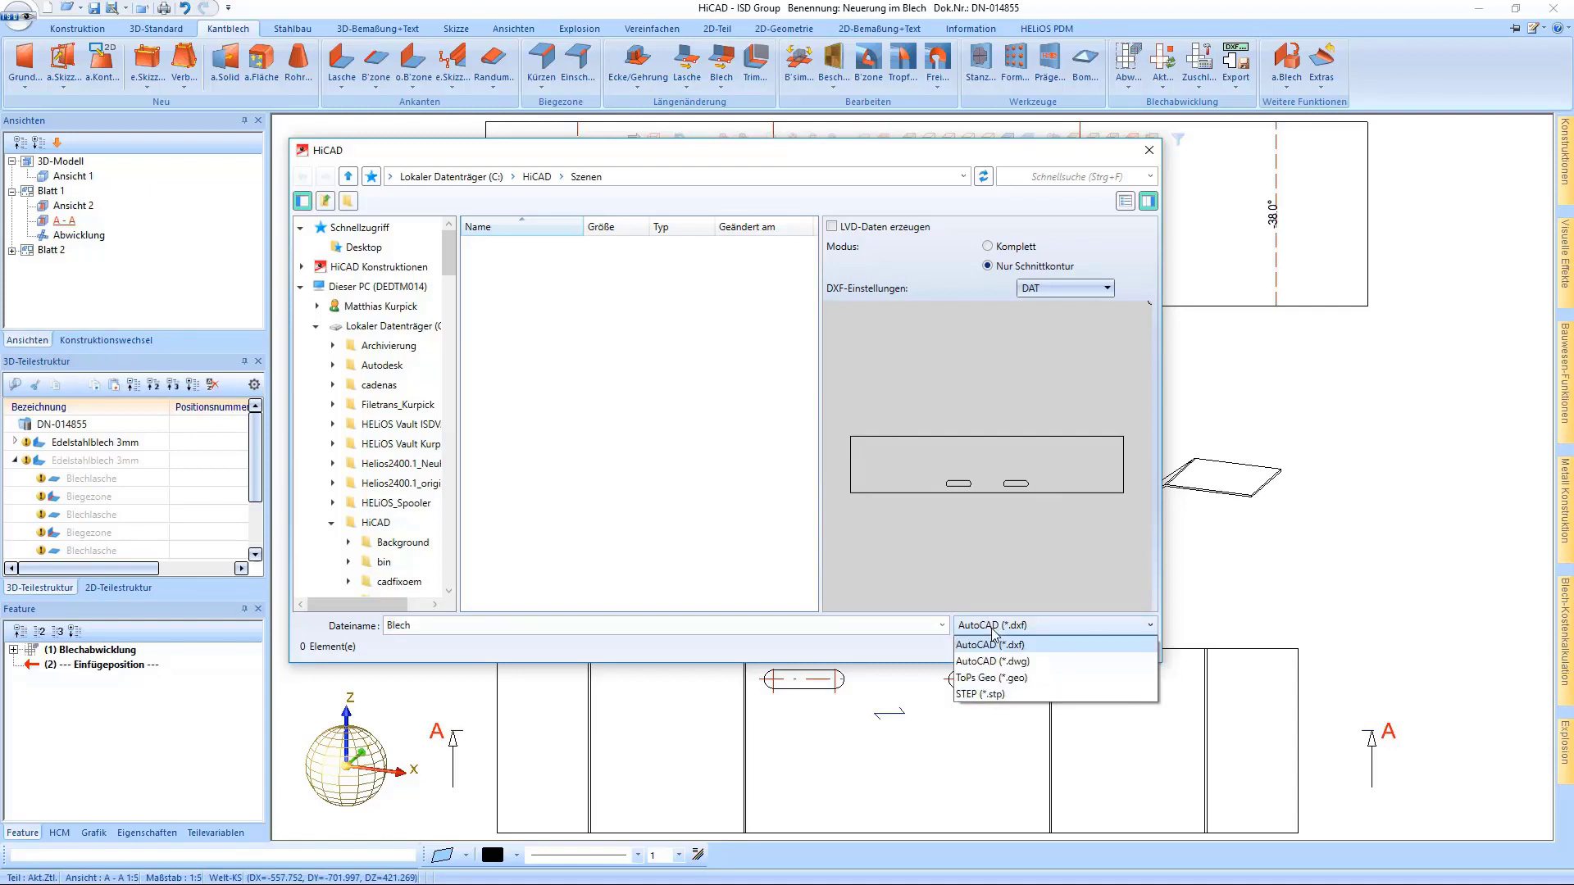
pyautogui.click(1002, 543)
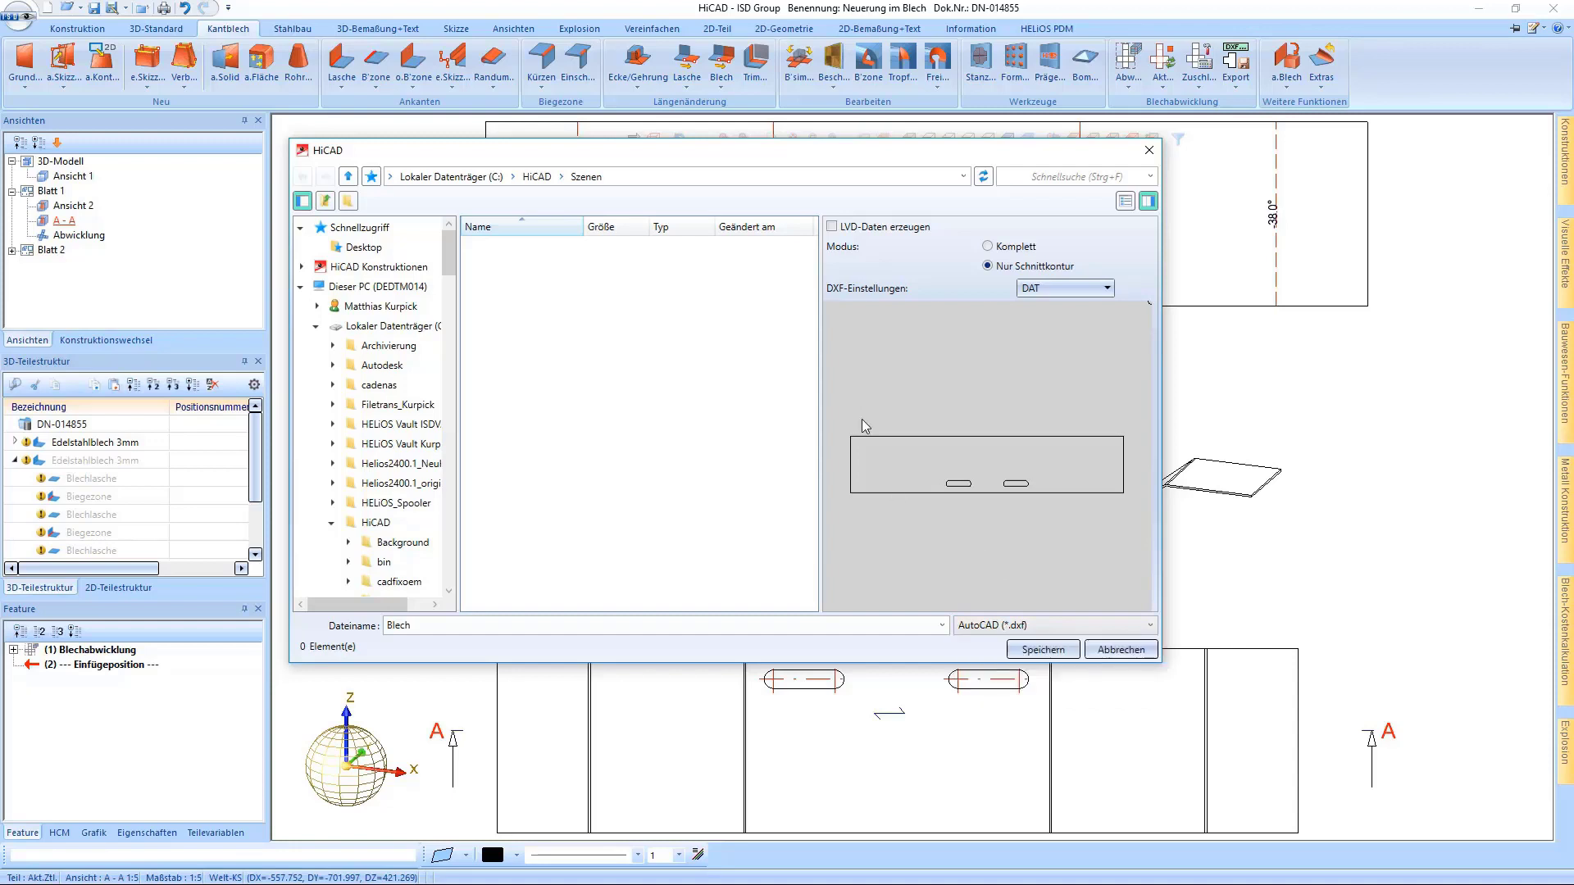
pyautogui.click(999, 248)
pyautogui.click(1119, 651)
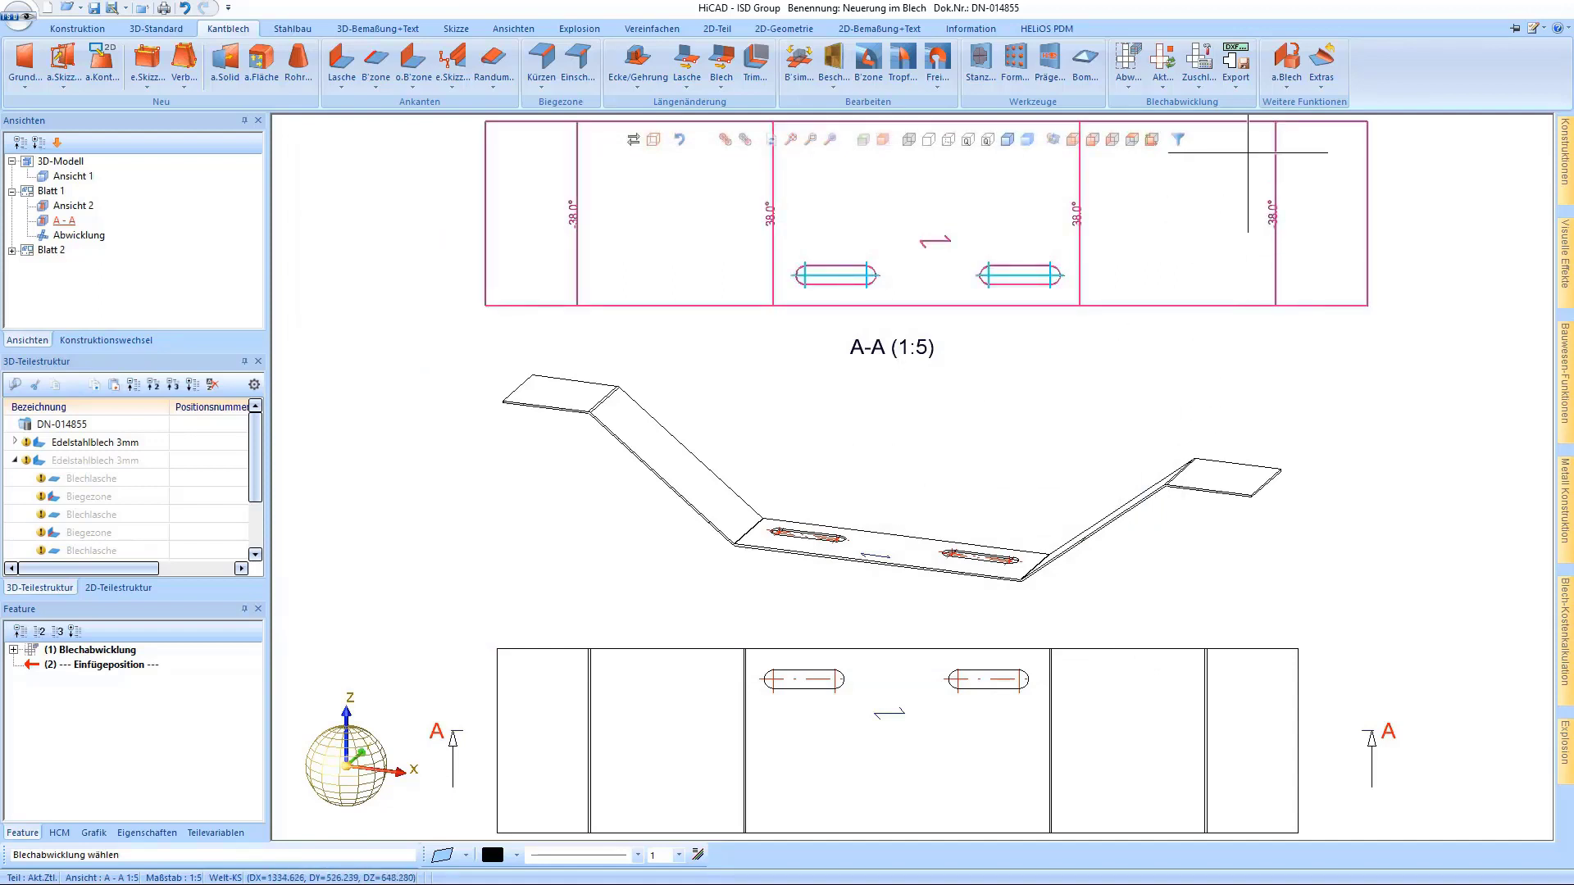
# Open the Export > Blechabwicklungen dialog and move it aside.
pyautogui.click(1244, 85)
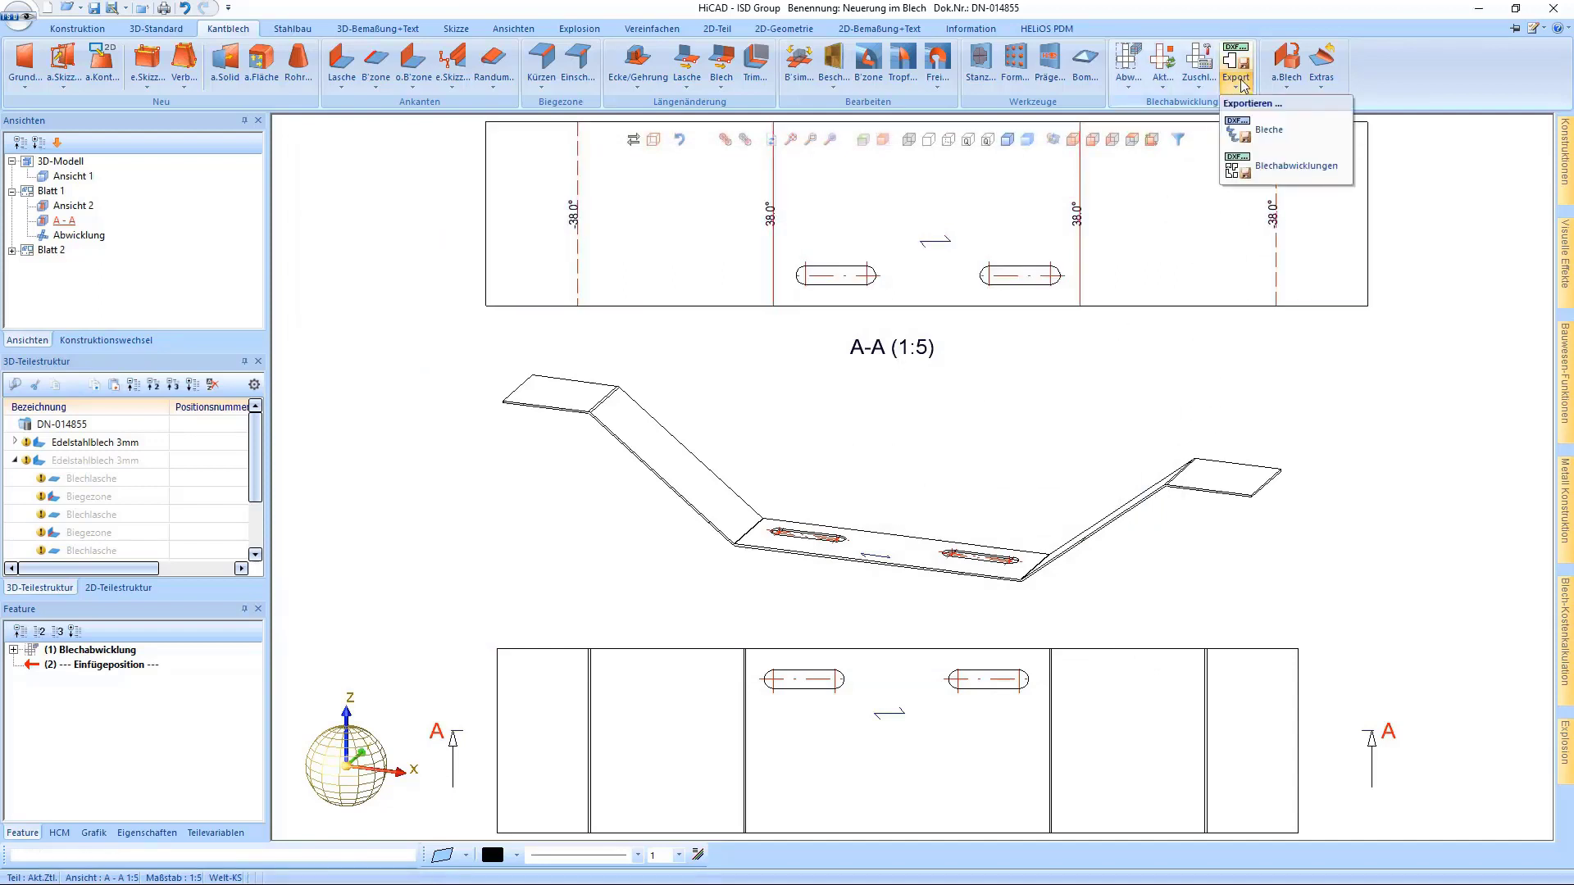
pyautogui.click(1285, 173)
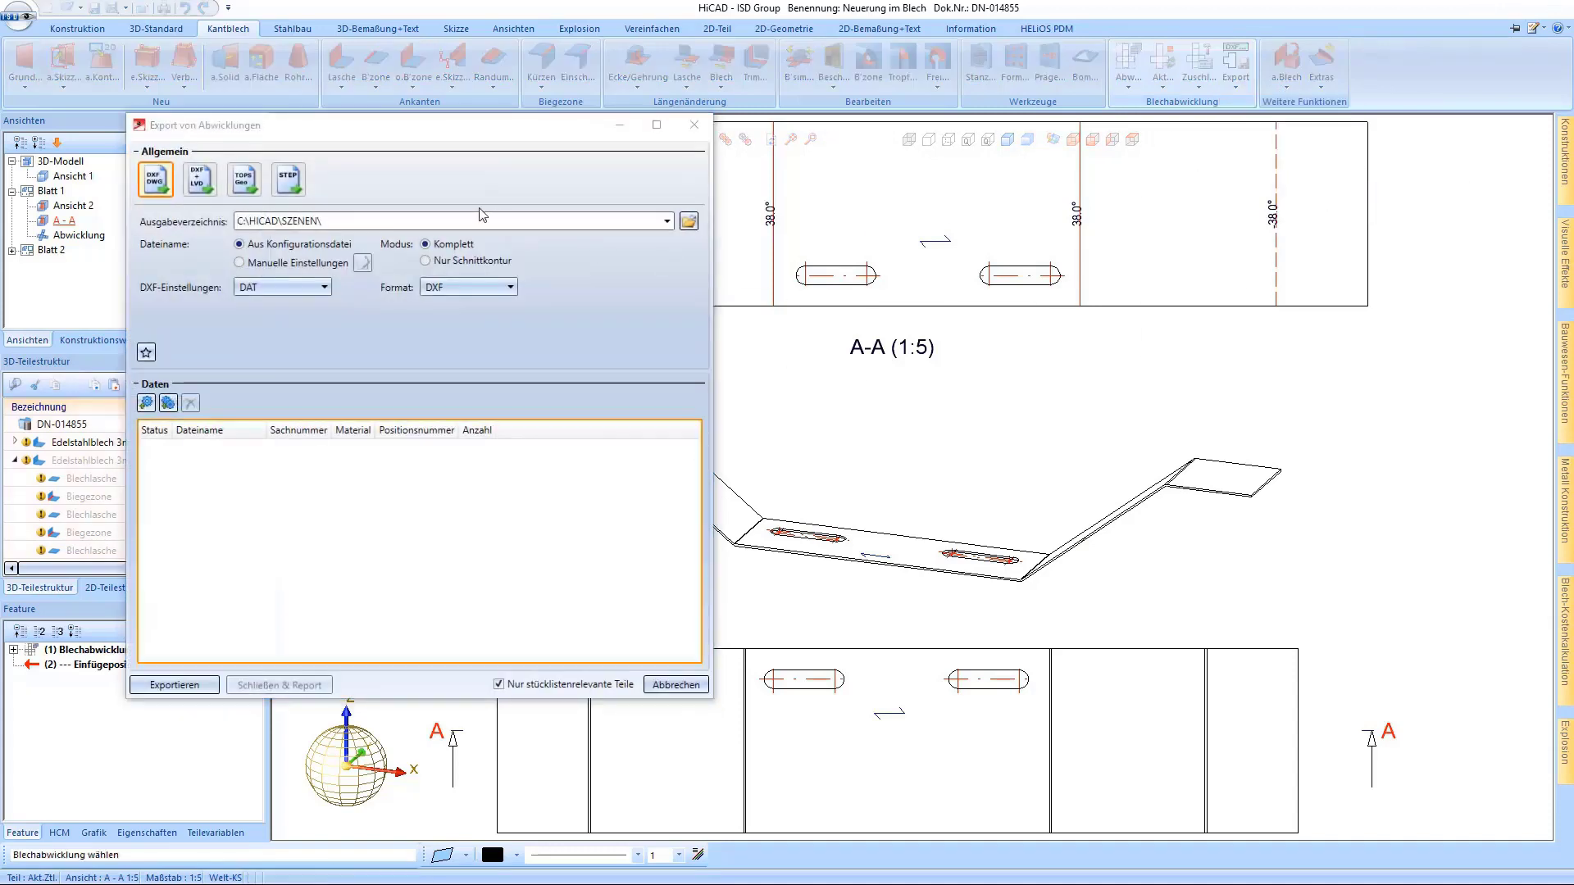
pyautogui.moveTo(363, 133); pyautogui.dragTo(534, 154)
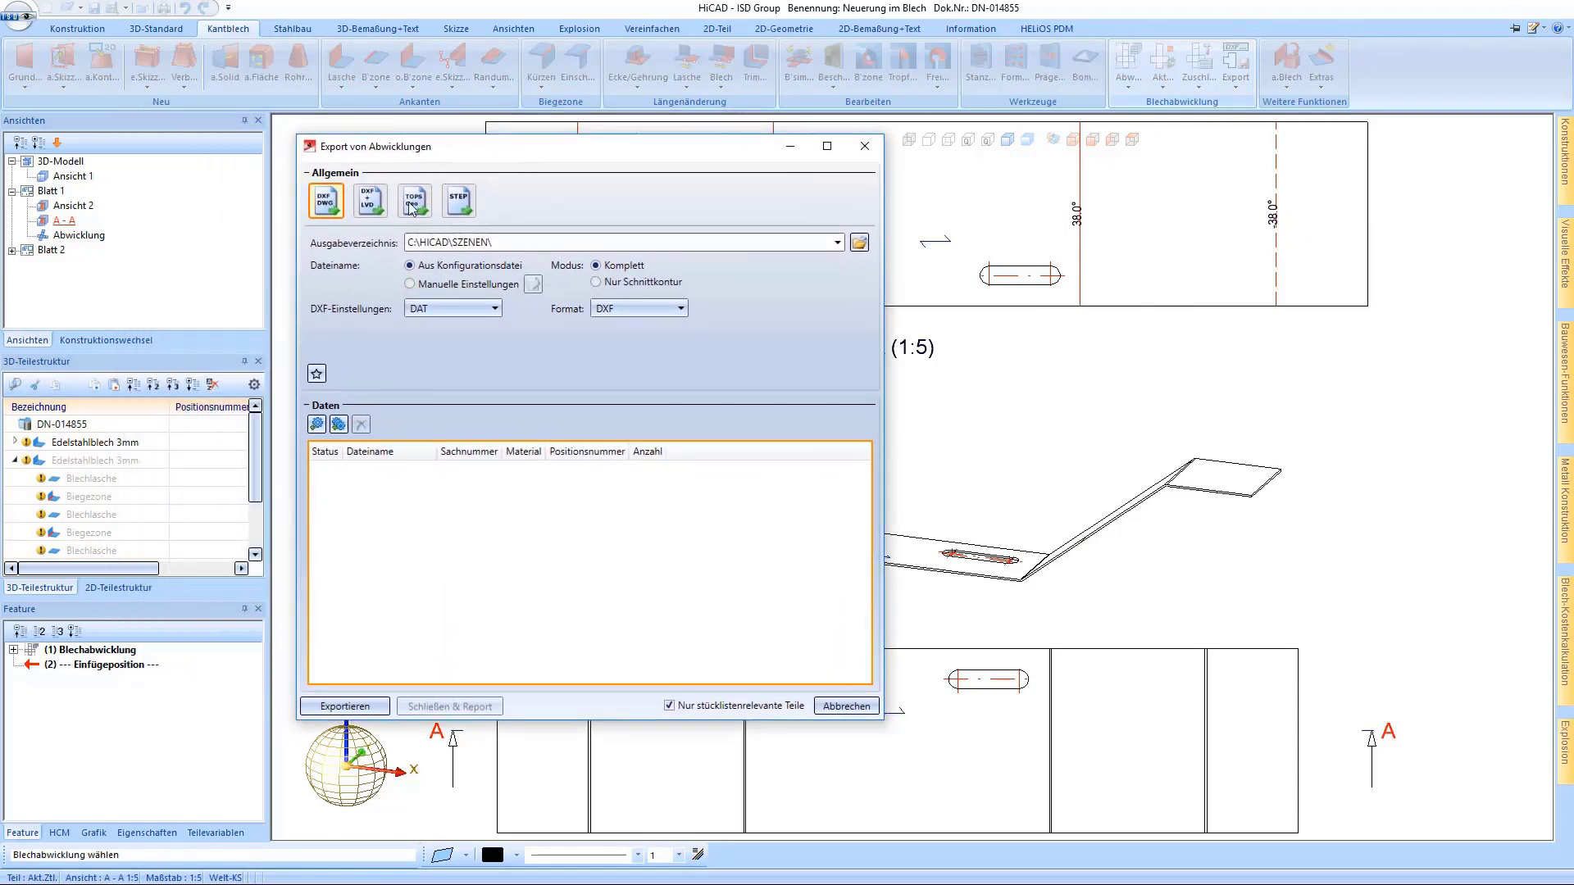
# Add all three parts, update the outdated Blech .dxf row, and export DXFs to C:\HICAD\SZENEN\.
pyautogui.click(340, 424)
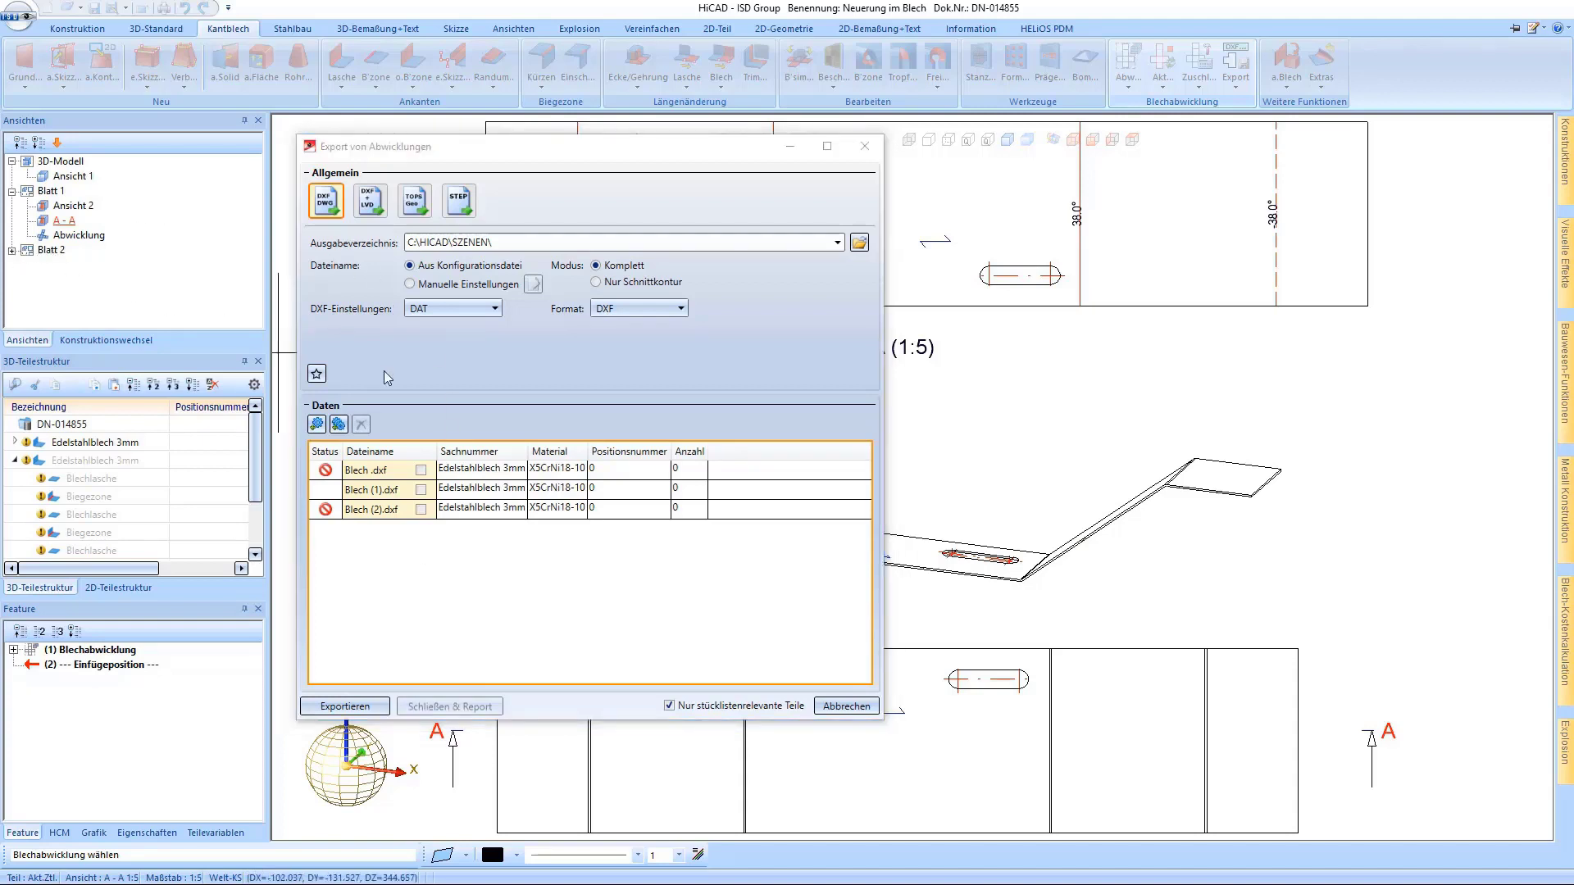
pyautogui.moveTo(330, 475)
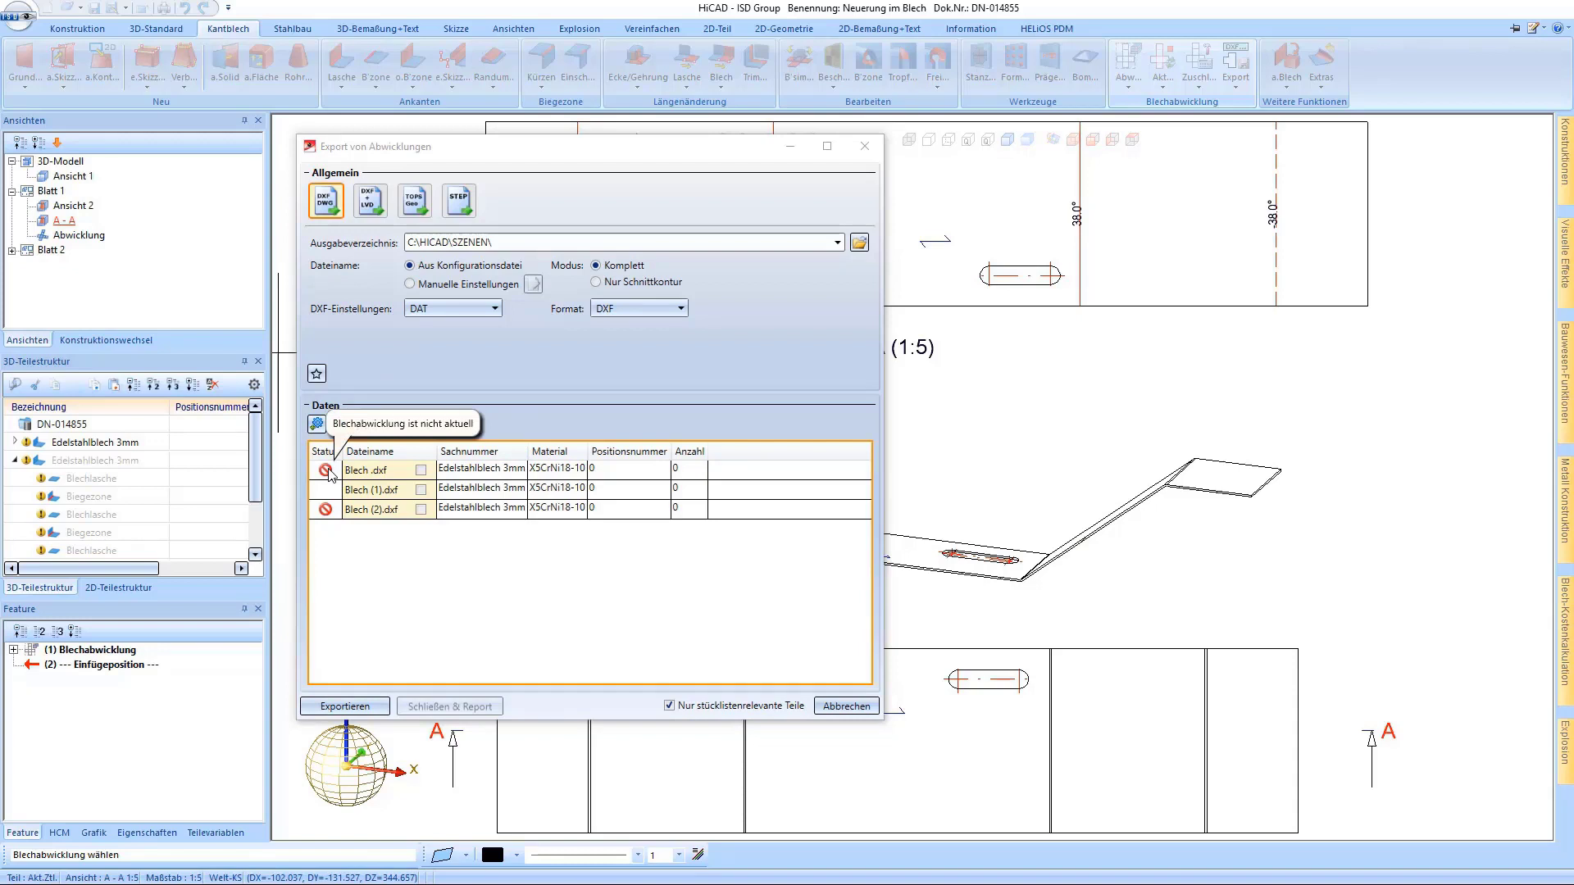
pyautogui.click(331, 476)
pyautogui.moveTo(325, 515)
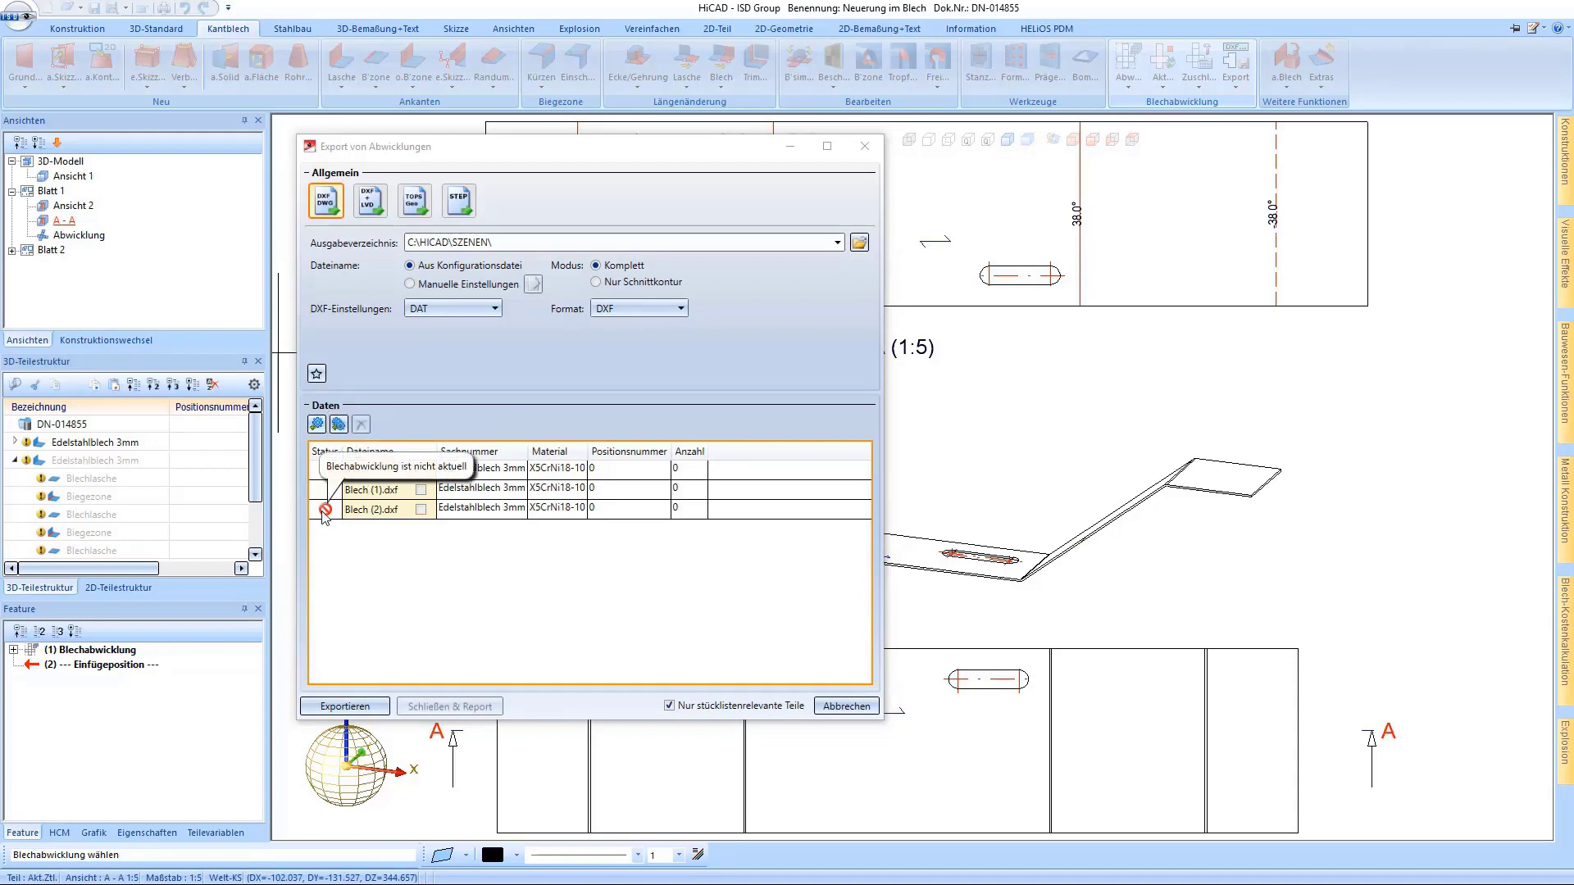
pyautogui.click(371, 707)
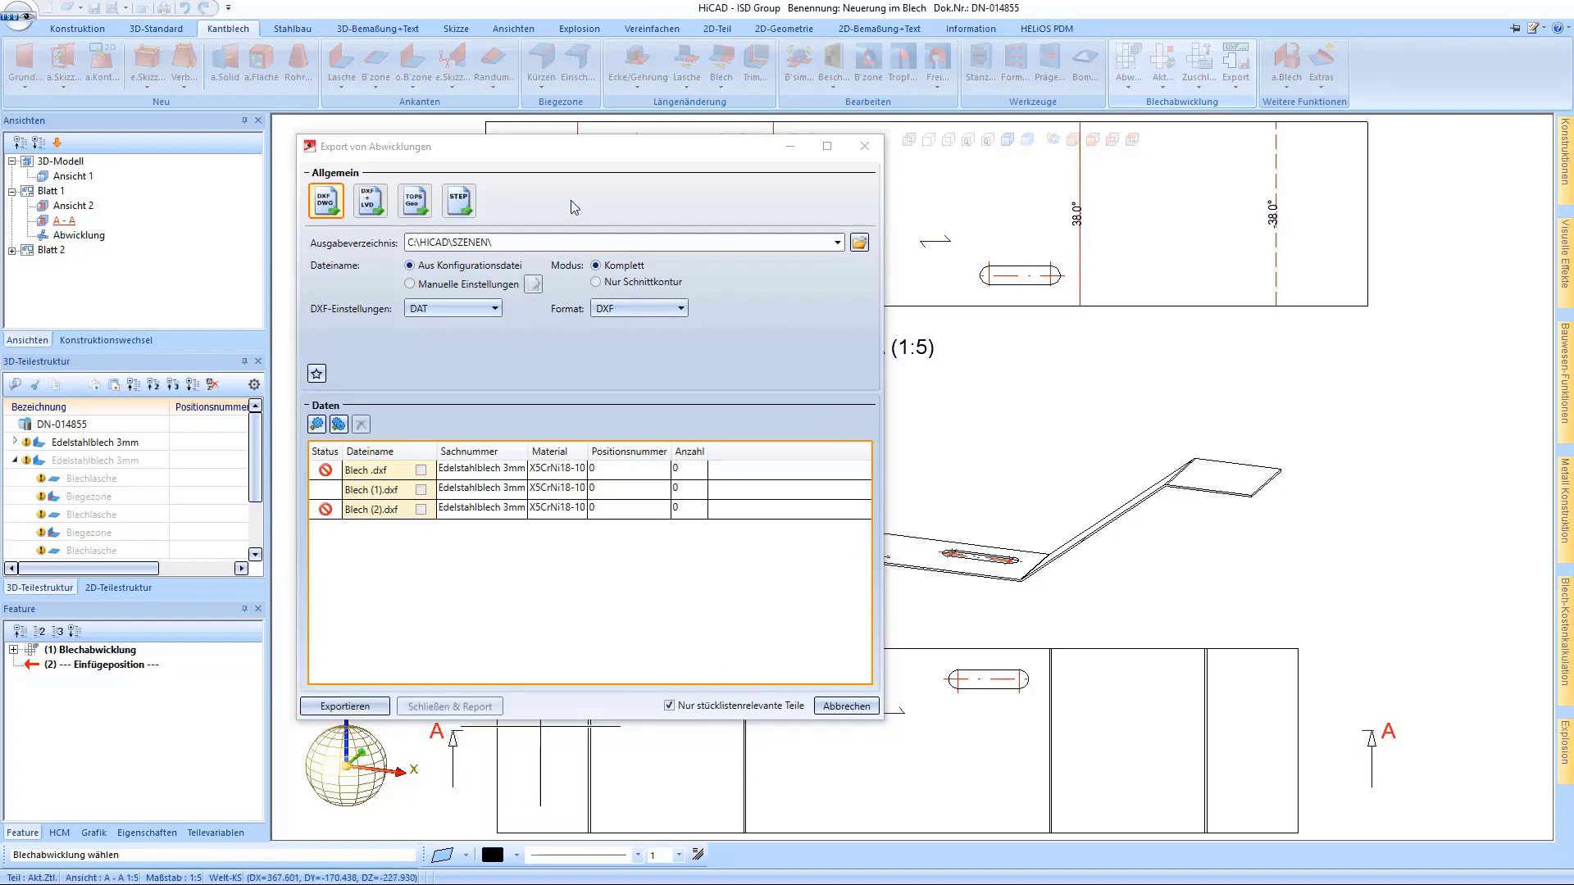
# Switch the export to STEP with Farben übertragen checked, then cancel the dialog.
pyautogui.click(464, 203)
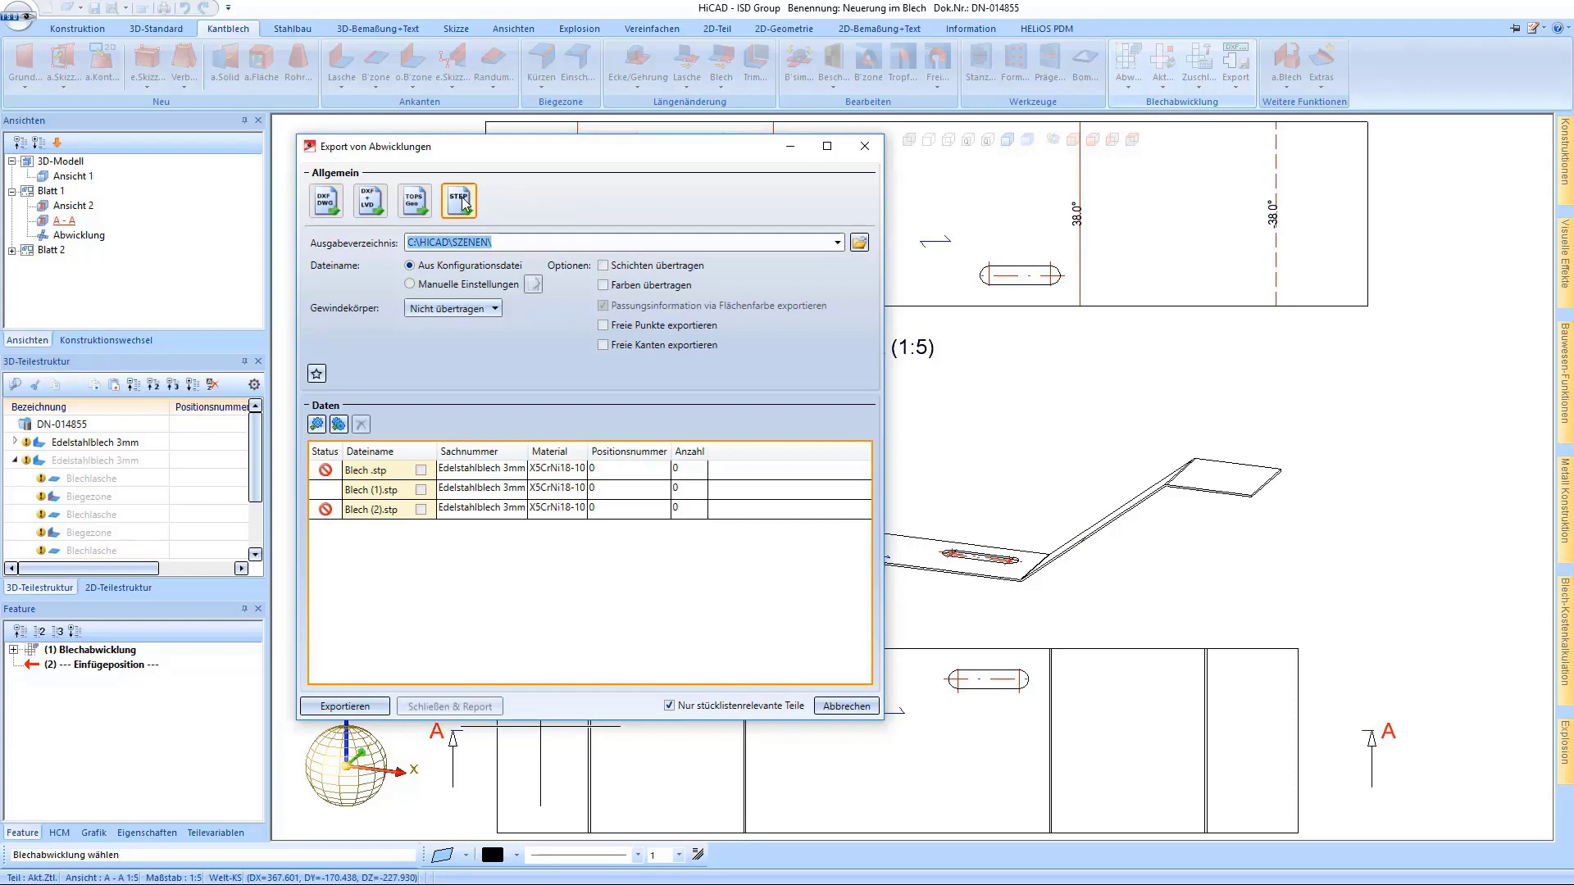
pyautogui.click(611, 286)
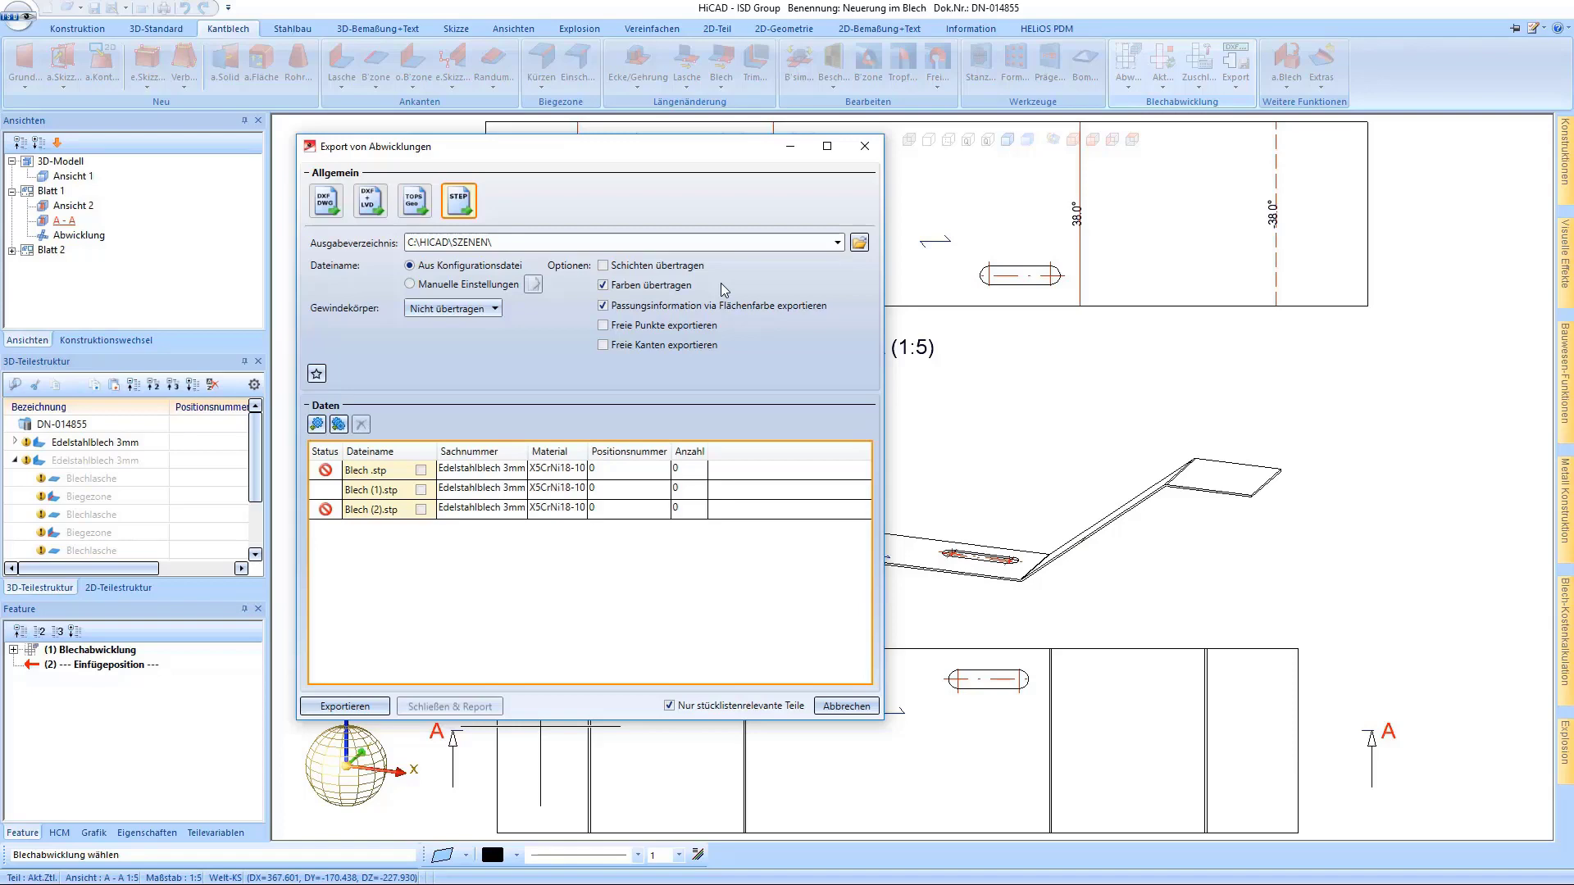
pyautogui.click(853, 707)
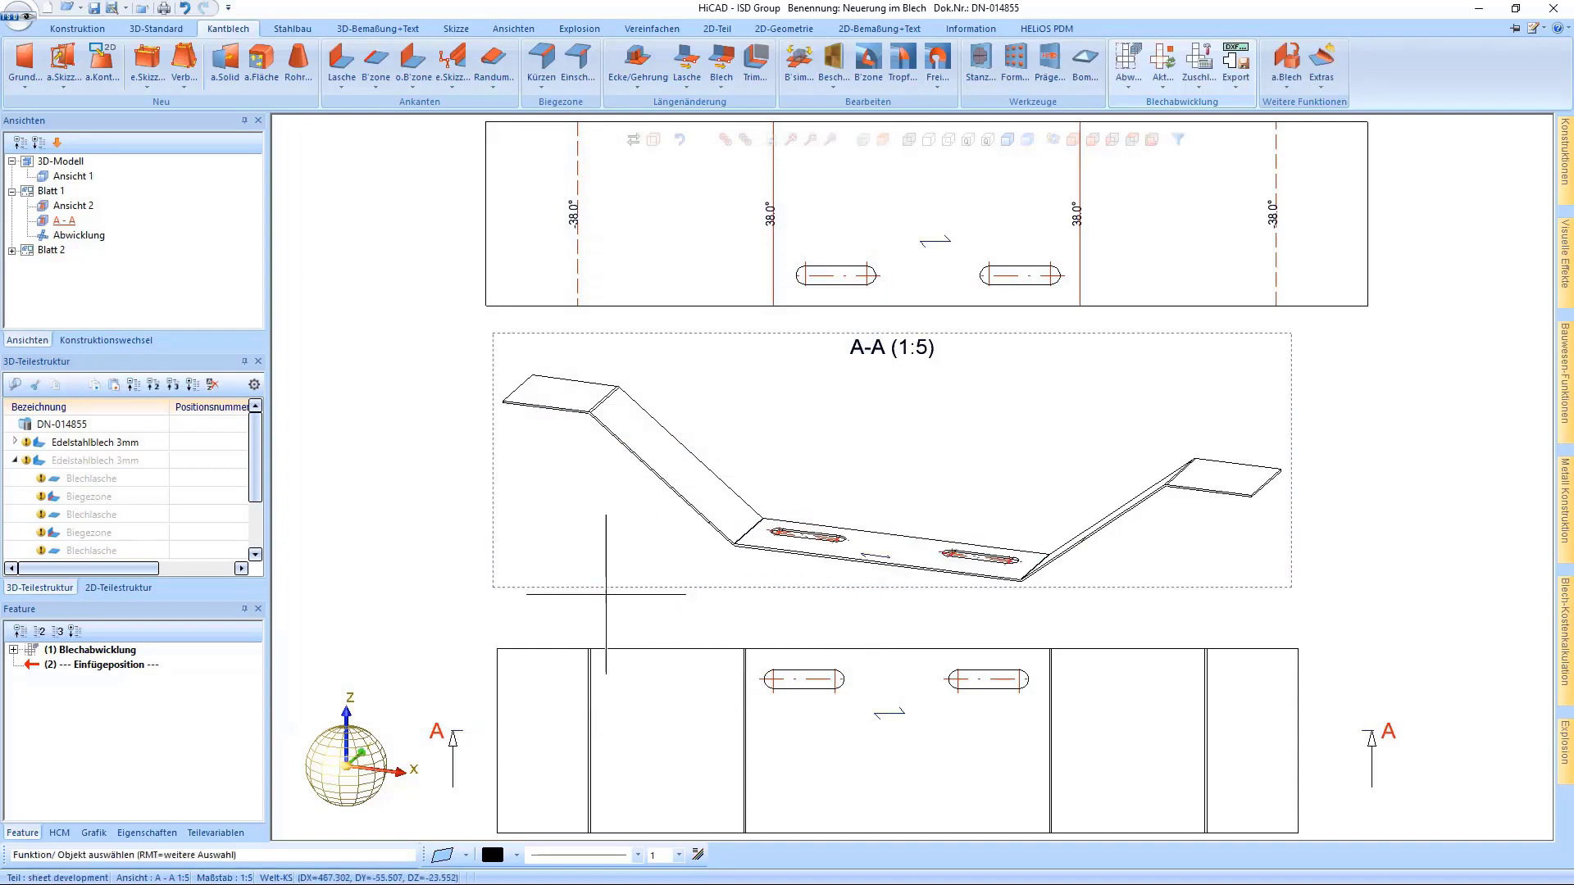